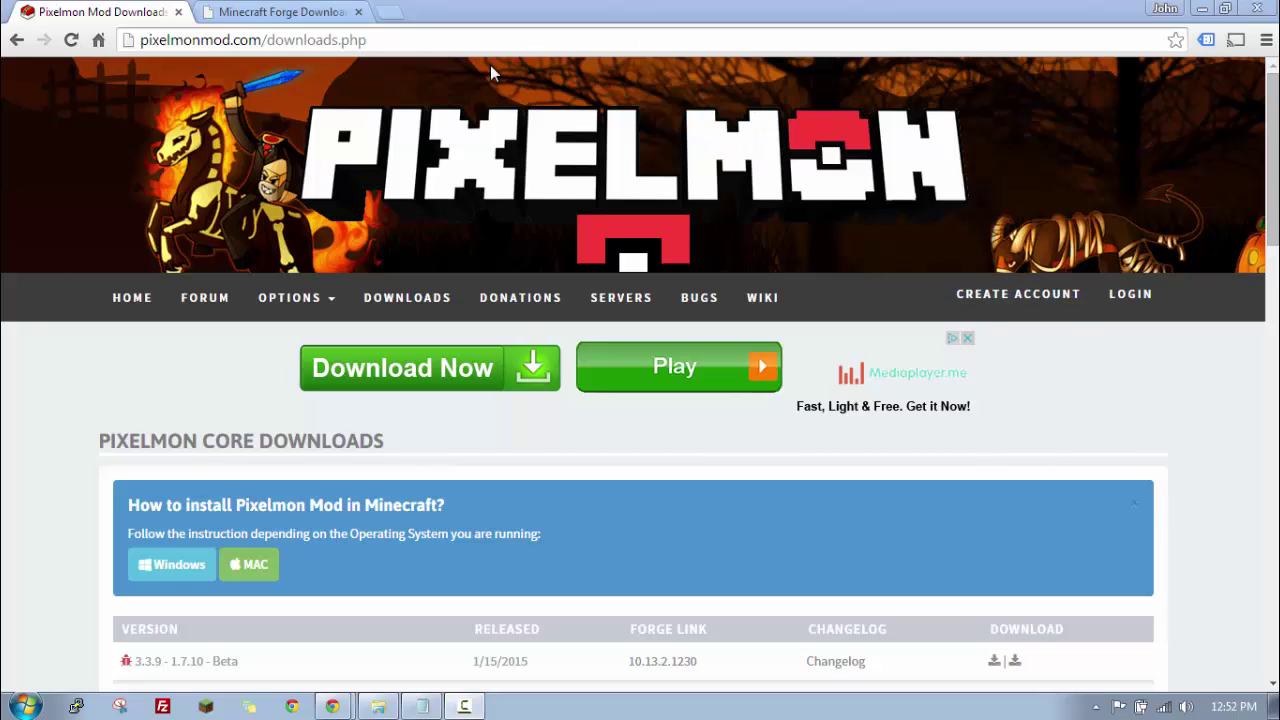
- Examine the Pixelmon downloads list for version 3.3.8 and its matching Forge version, comparing it with the Minecraft Forge downloads page
{"action": "left_click", "coordinate": [282, 14]}
{"action": "left_click", "coordinate": [130, 14]}
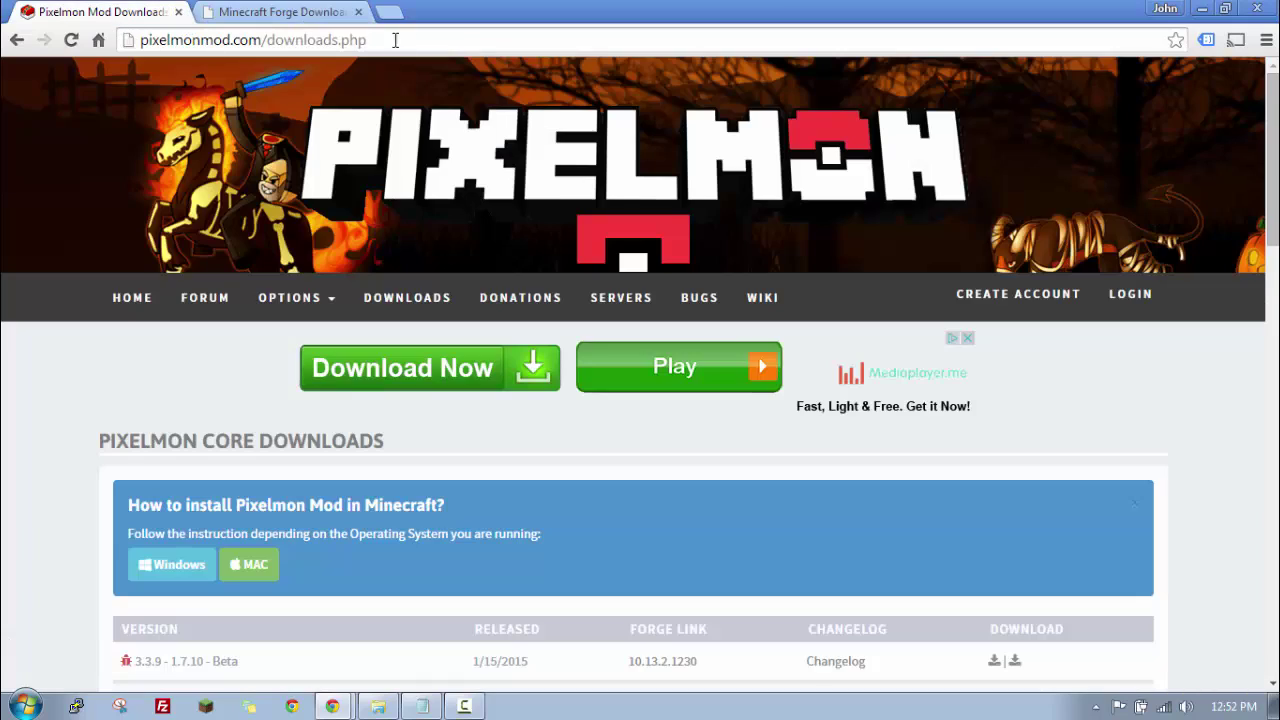
{"action": "left_click_drag", "start_coordinate": [408, 40], "coordinate": [146, 42]}
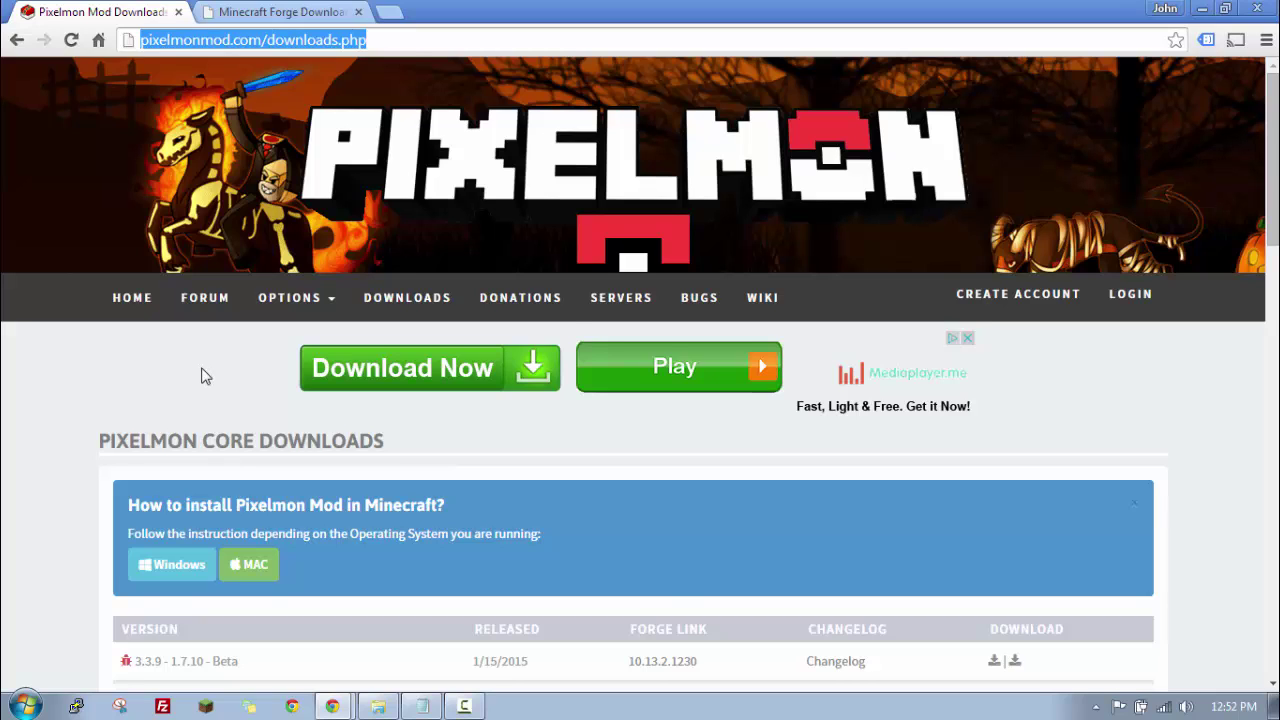
{"action": "scroll", "coordinate": [200, 375], "scroll_direction": "down", "scroll_amount": 4}
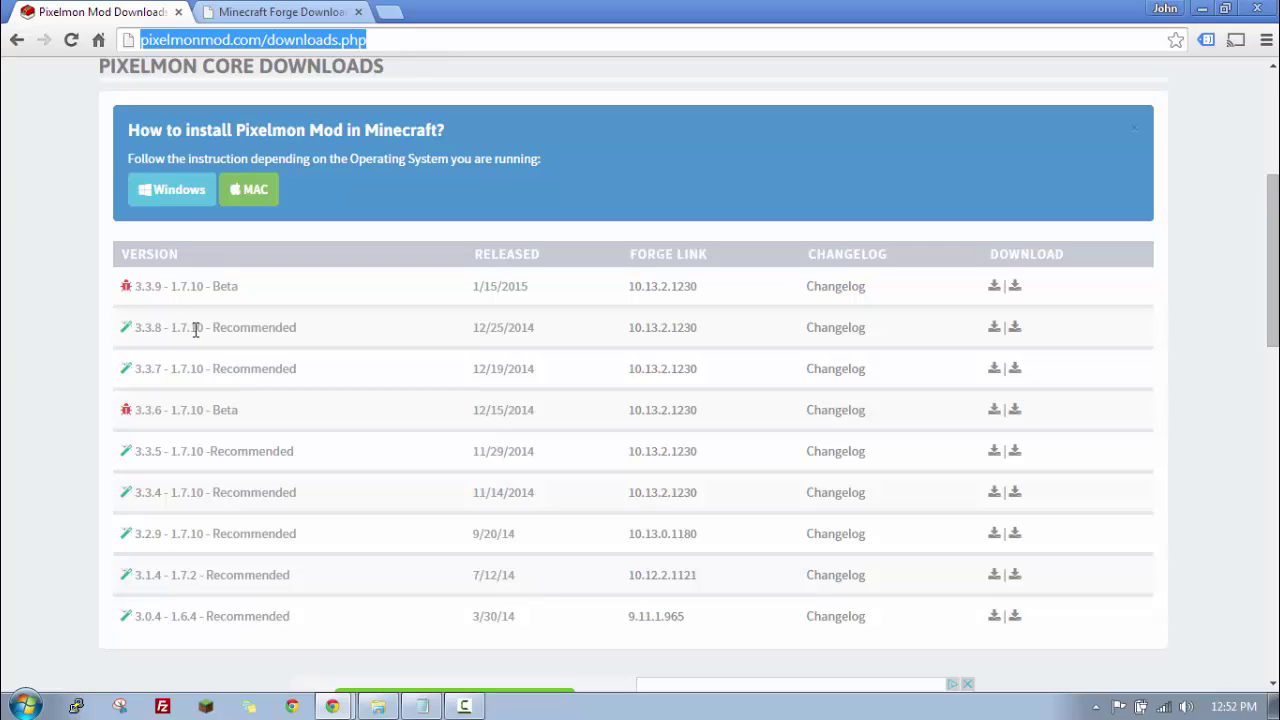
{"action": "left_click", "coordinate": [995, 330]}
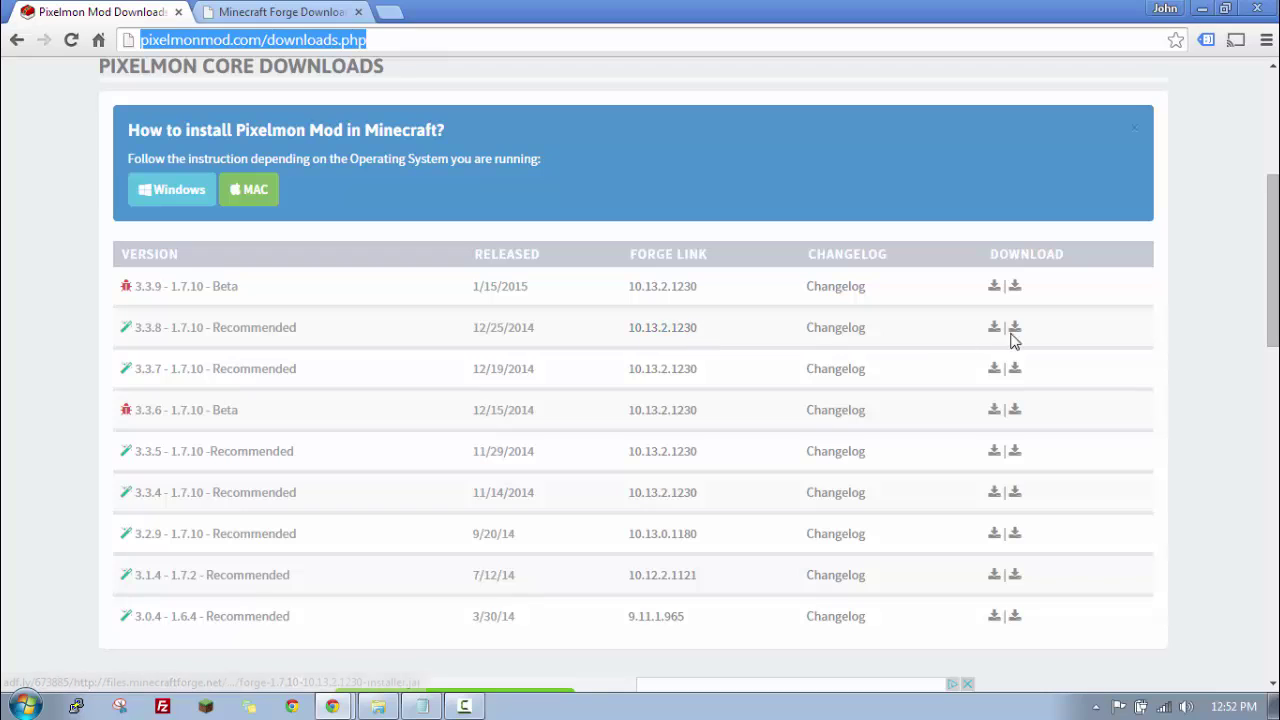
{"action": "left_click", "coordinate": [230, 14]}
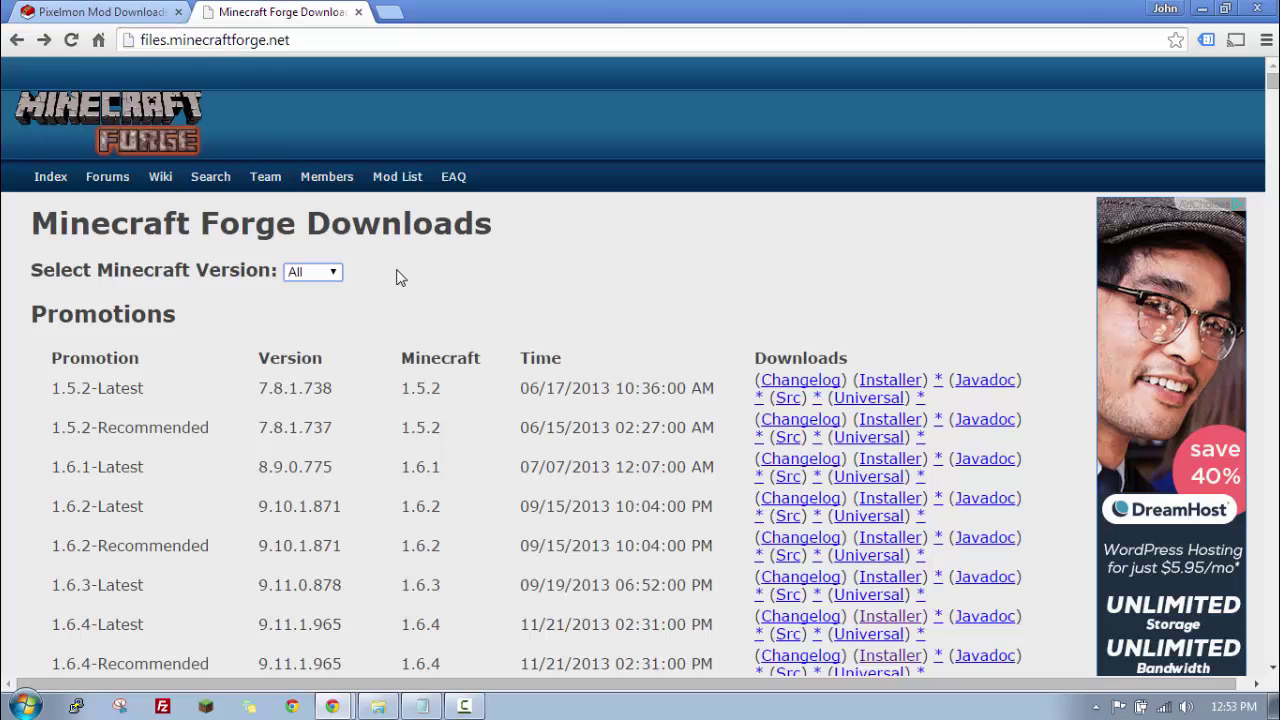
{"action": "left_click", "coordinate": [106, 13]}
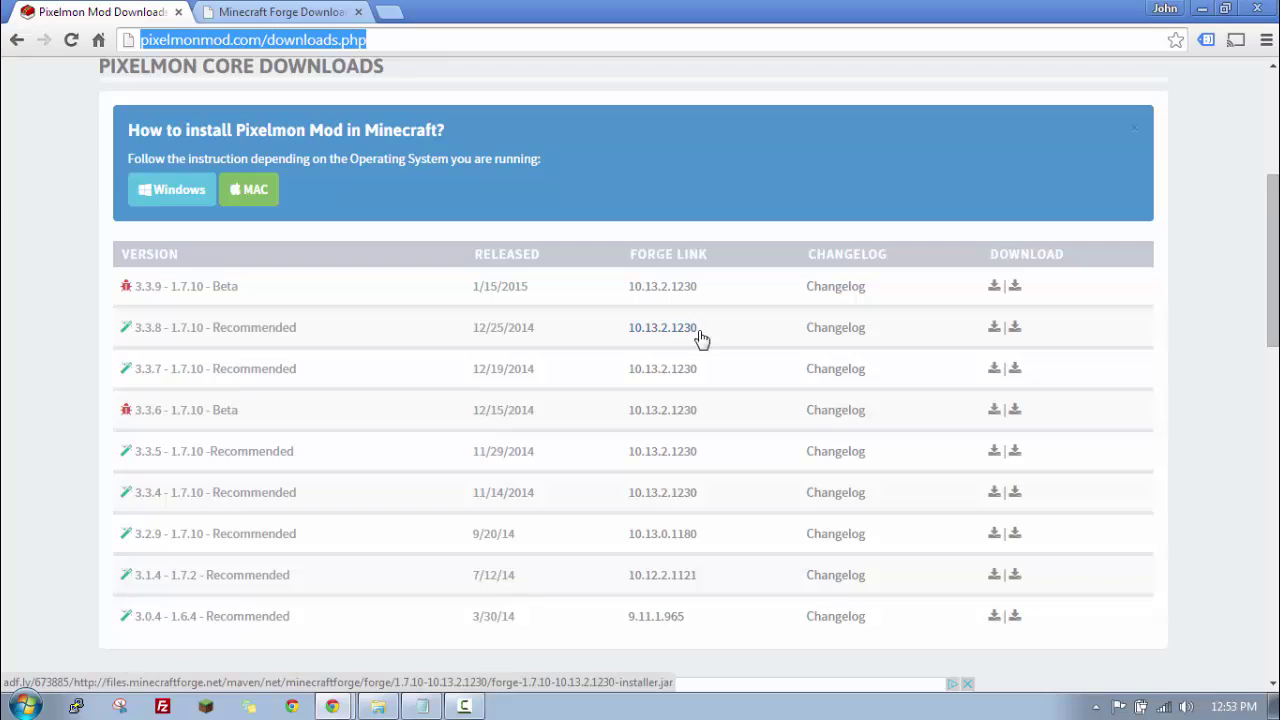
- Filter the Minecraft Forge downloads page to Minecraft version 1.7.10
{"action": "left_click", "coordinate": [298, 14]}
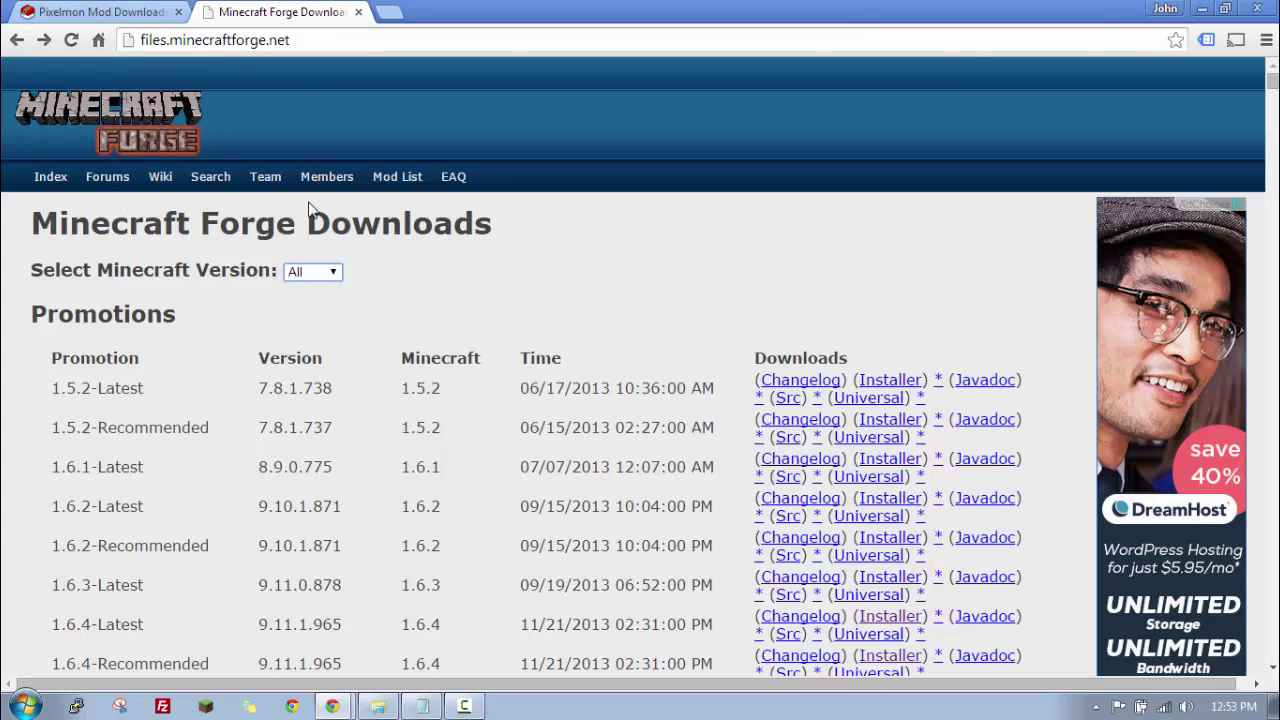
{"action": "left_click", "coordinate": [320, 276]}
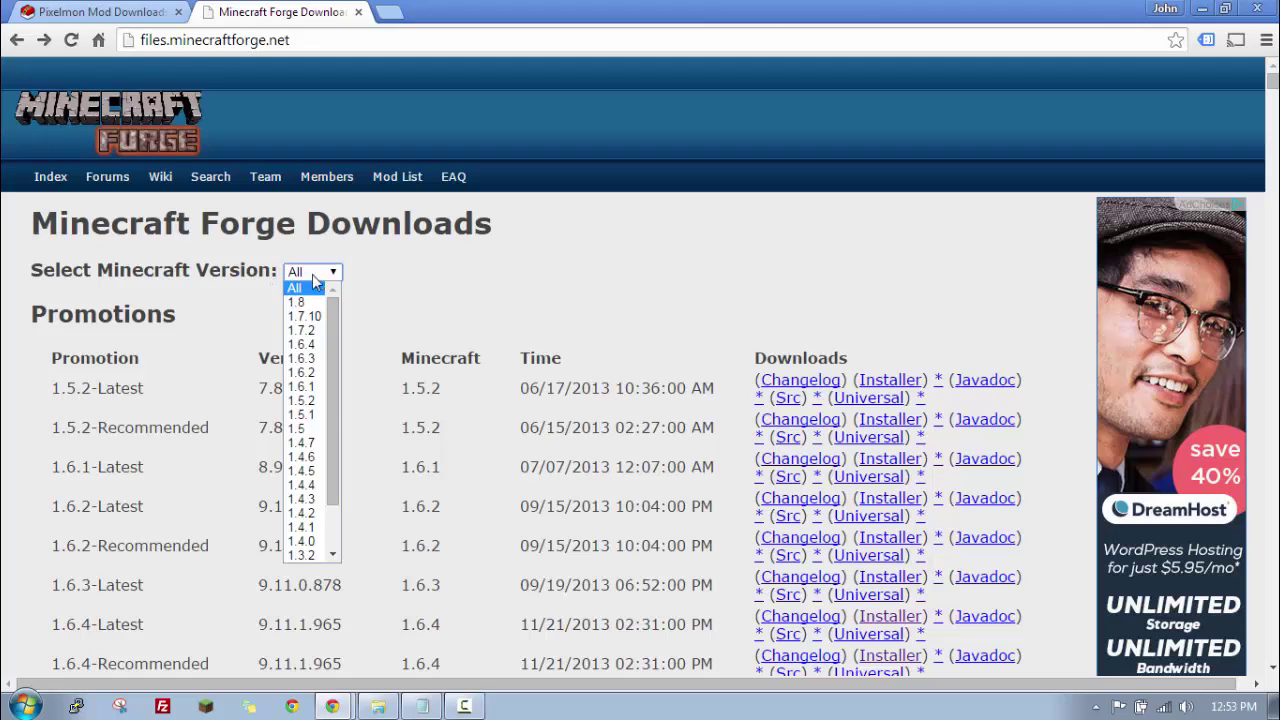
{"action": "left_click", "coordinate": [305, 316]}
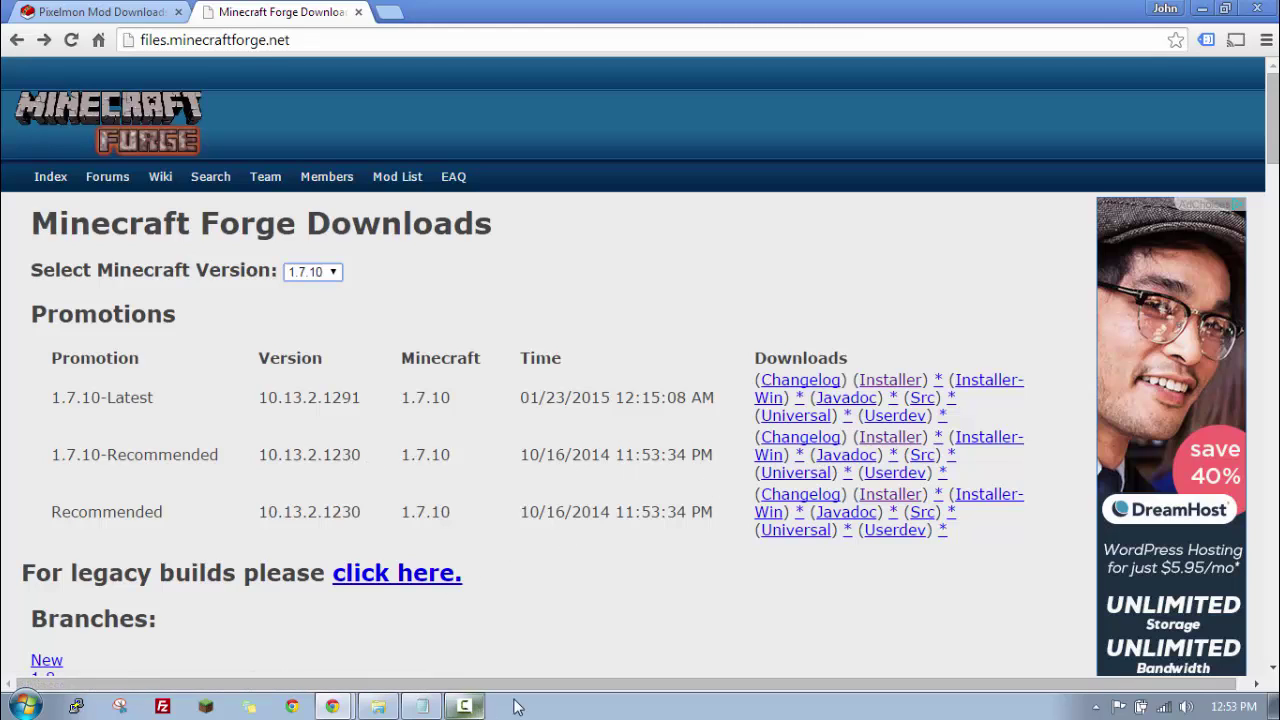
{"action": "mouse_move", "coordinate": [428, 710]}
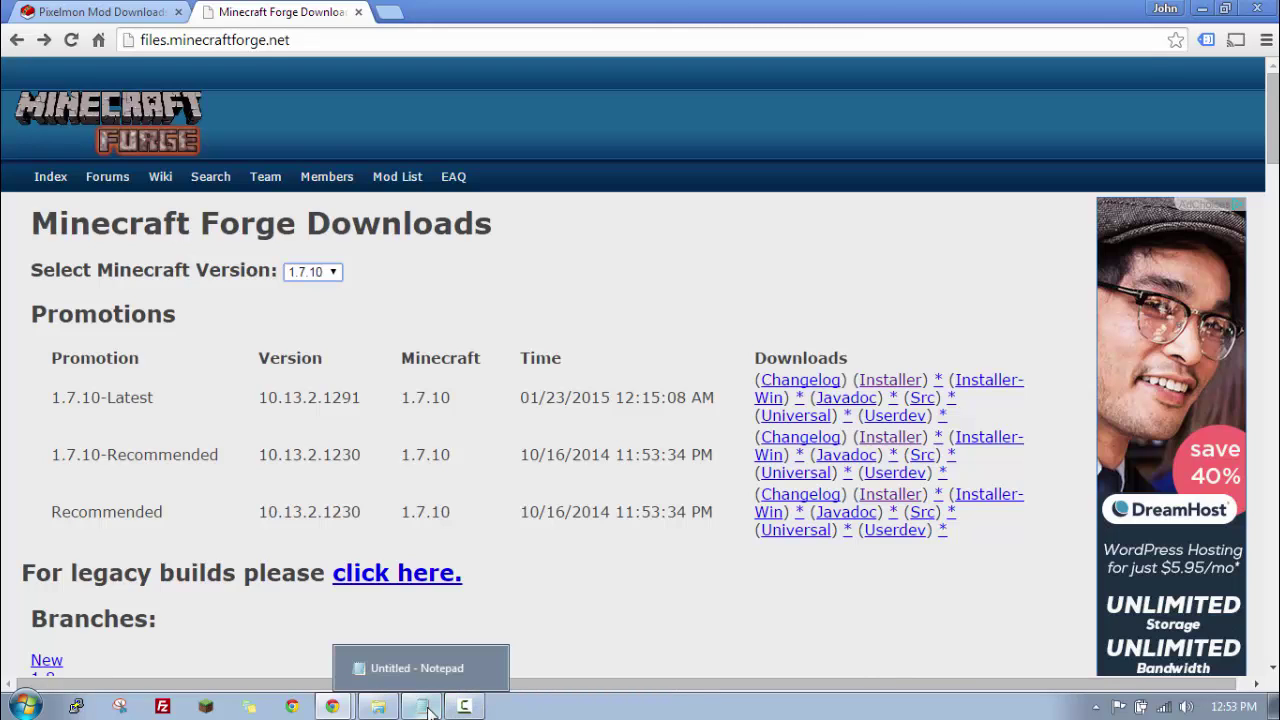
{"action": "left_click", "coordinate": [424, 710]}
{"action": "key", "text": "ctrl+c"}
{"action": "left_click", "coordinate": [389, 12]}
{"action": "key", "text": "ctrl+v"}
{"action": "key", "text": "Return"}
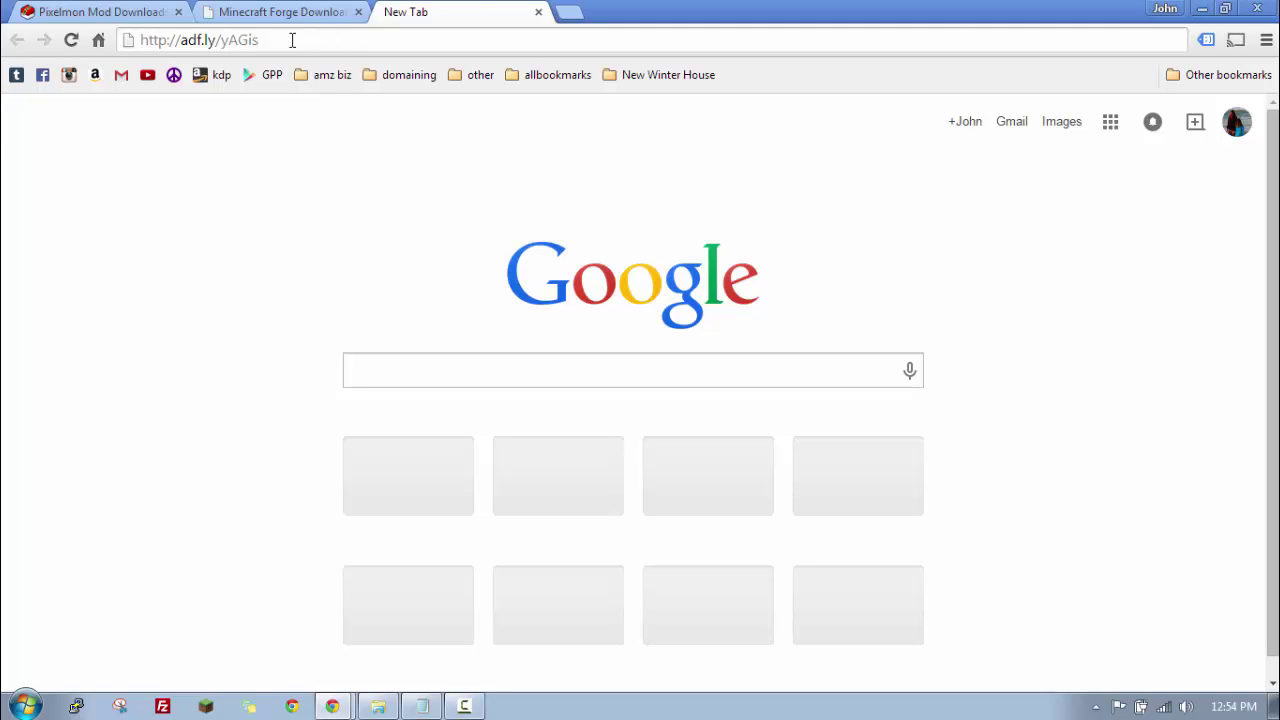
{"action": "left_click", "coordinate": [292, 40]}
{"action": "key", "text": "Return"}
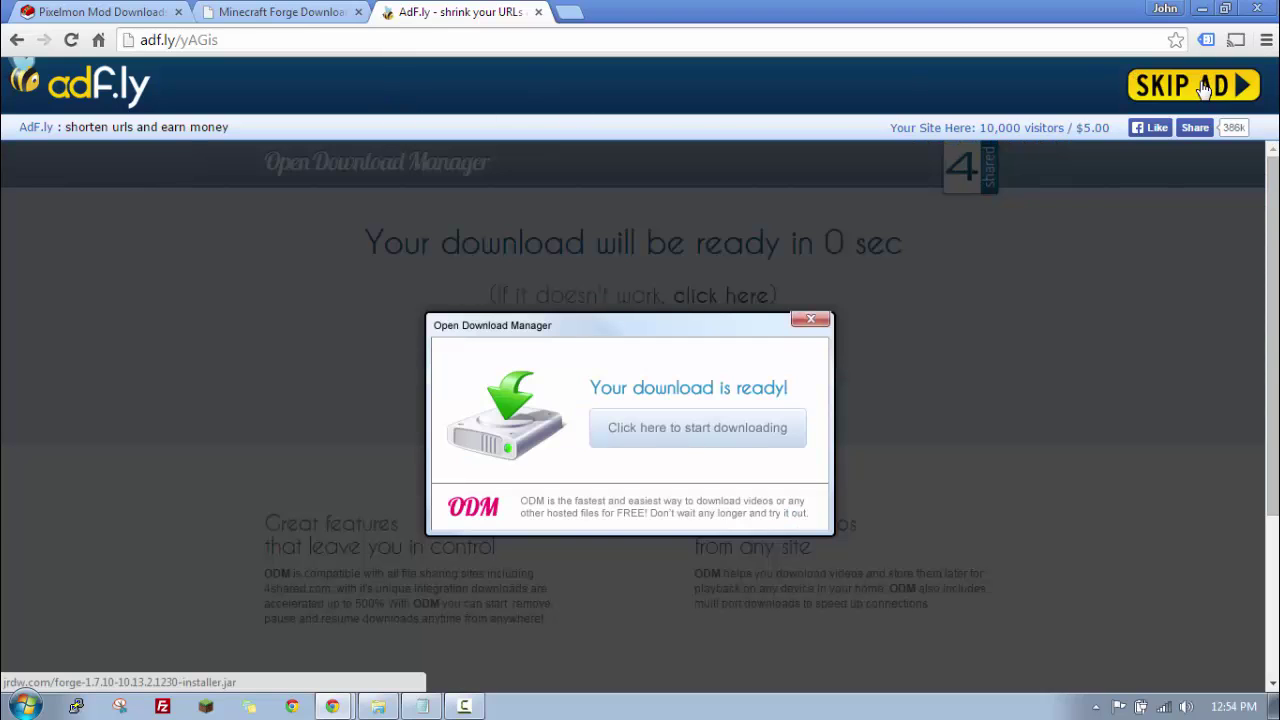
- Skip the ad to download the Forge 1.7.10-10.13.2.1230 installer jar, keeping the file, and launch it
{"action": "left_click", "coordinate": [1203, 88]}
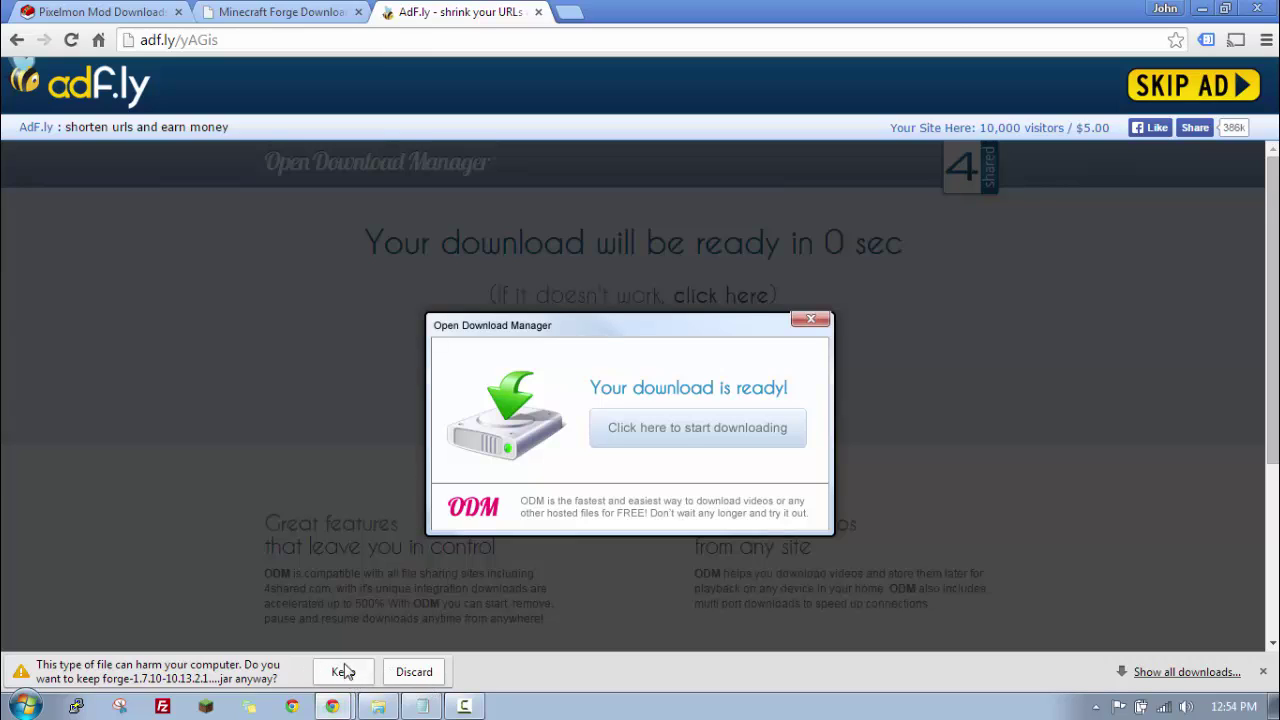
{"action": "left_click", "coordinate": [344, 673]}
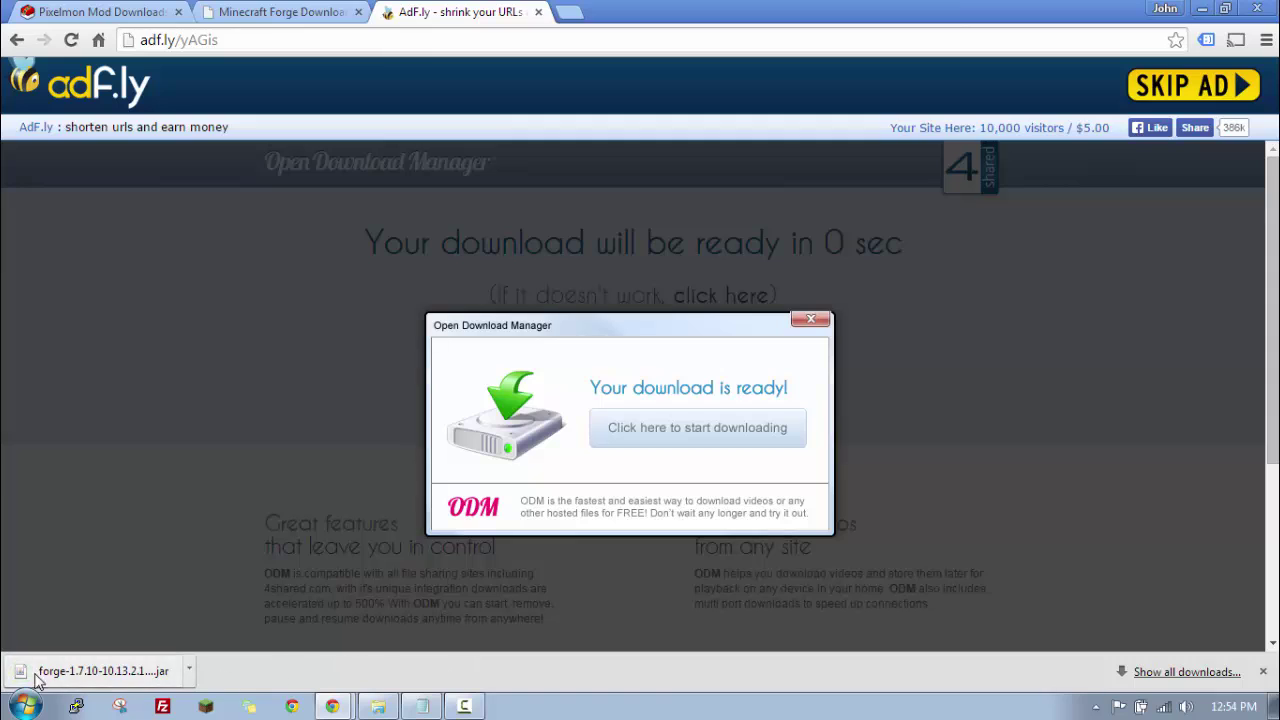
{"action": "left_click", "coordinate": [99, 677]}
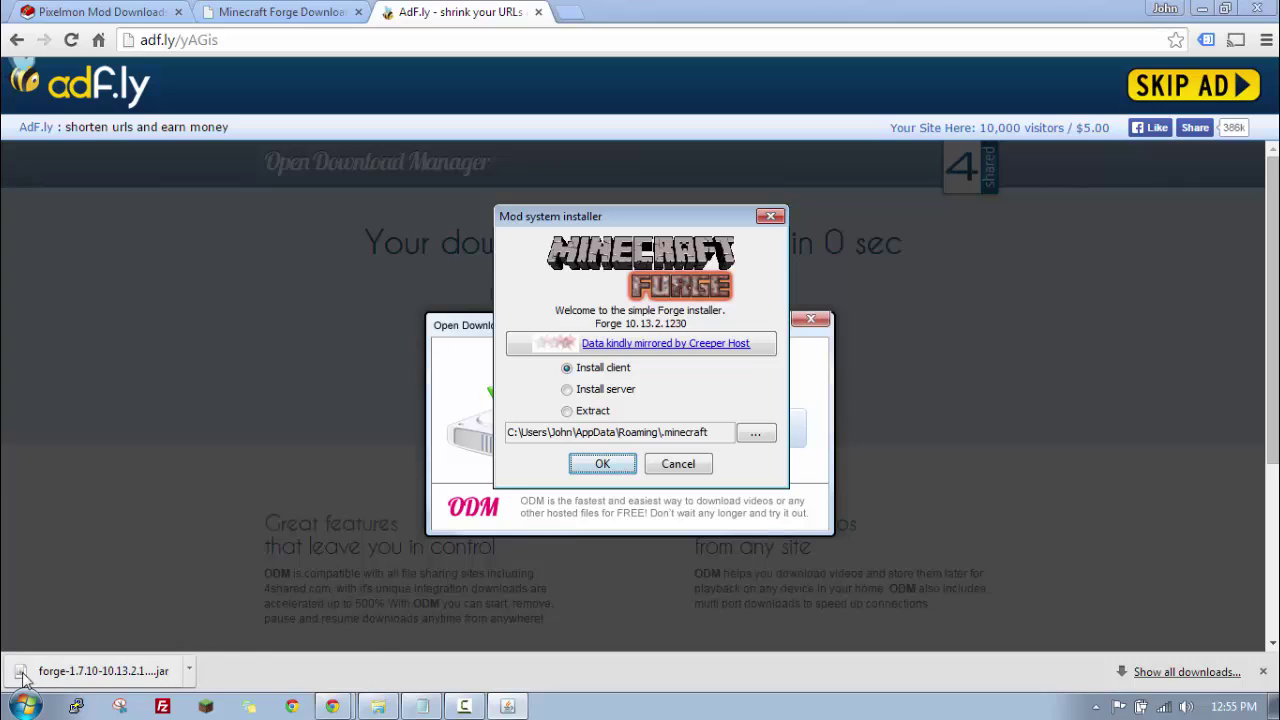
- Locate forge-1.7.10-10.13.2.1230-installer.jar in the personal Downloads folder and close the folder window
{"action": "left_click", "coordinate": [24, 706]}
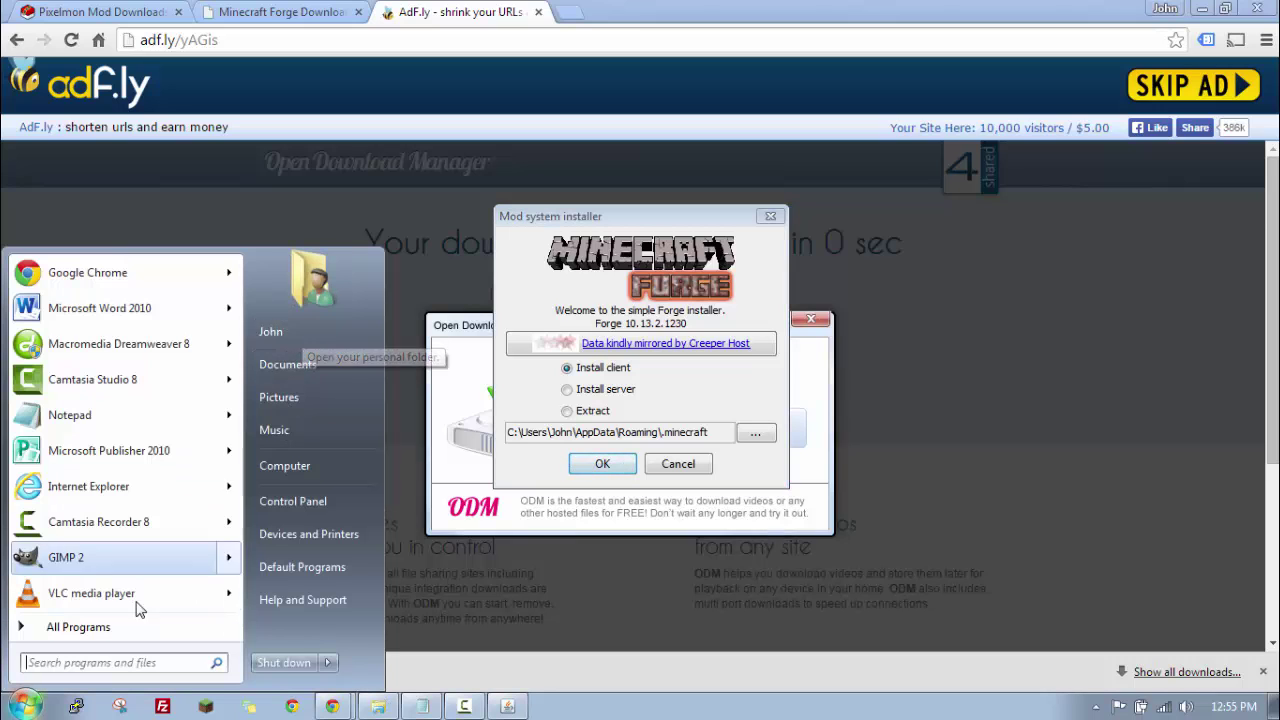
{"action": "left_click", "coordinate": [289, 335]}
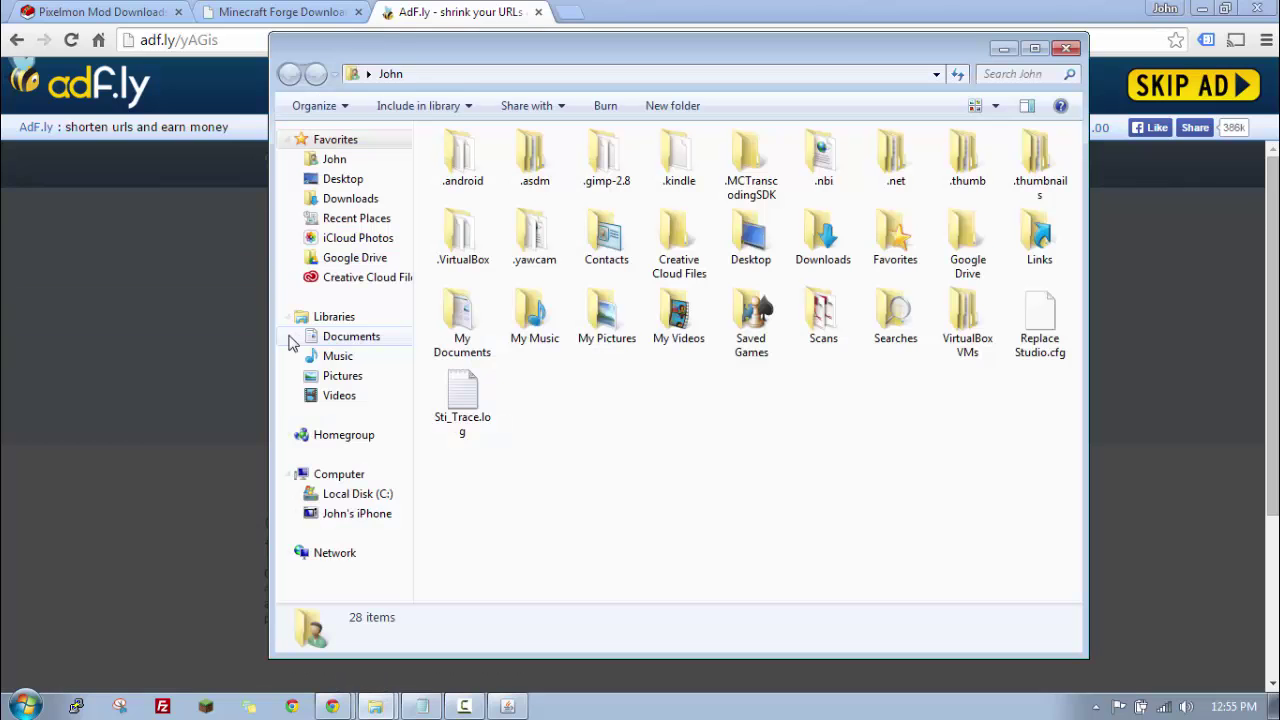
{"action": "double_click", "coordinate": [830, 242]}
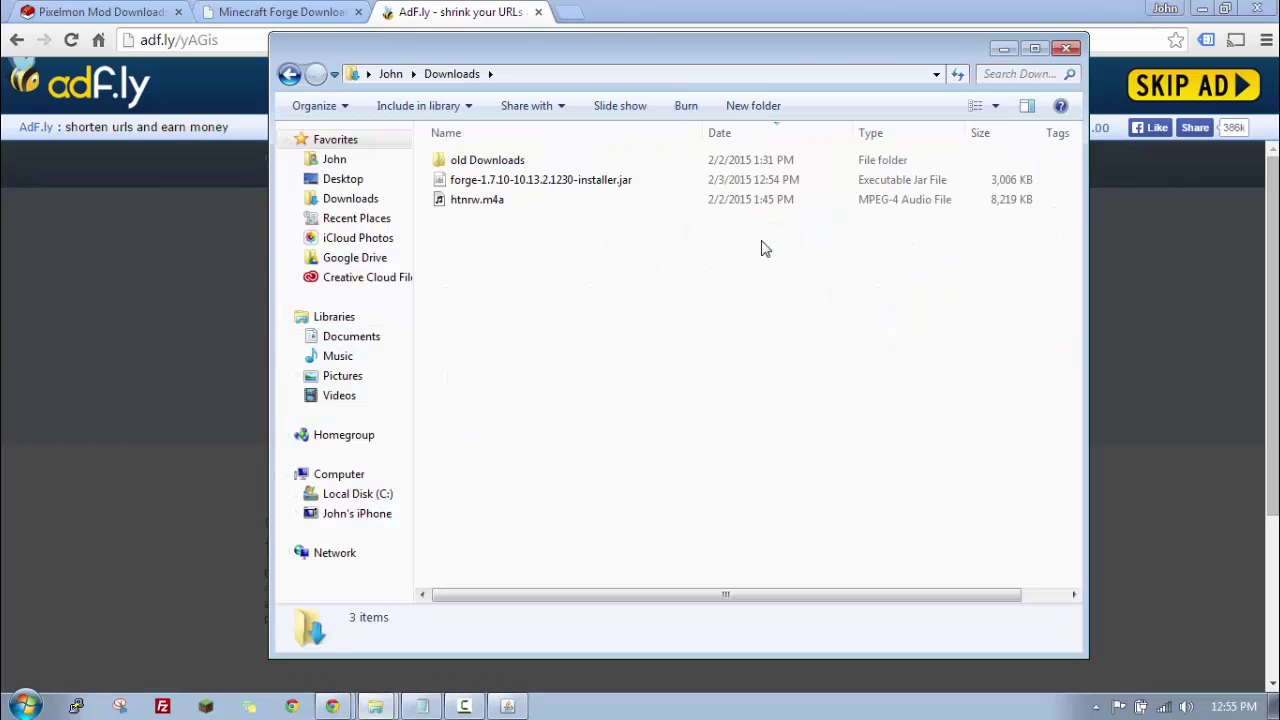
{"action": "left_click", "coordinate": [540, 180]}
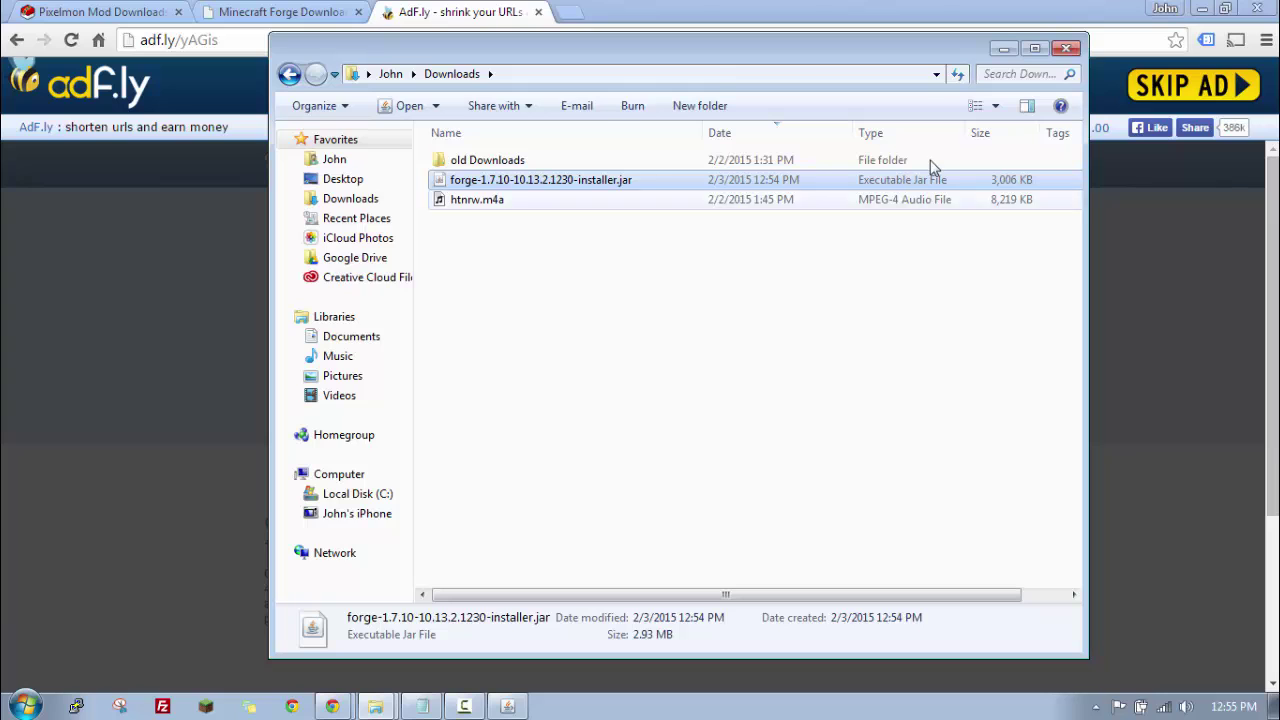
{"action": "left_click", "coordinate": [1066, 48]}
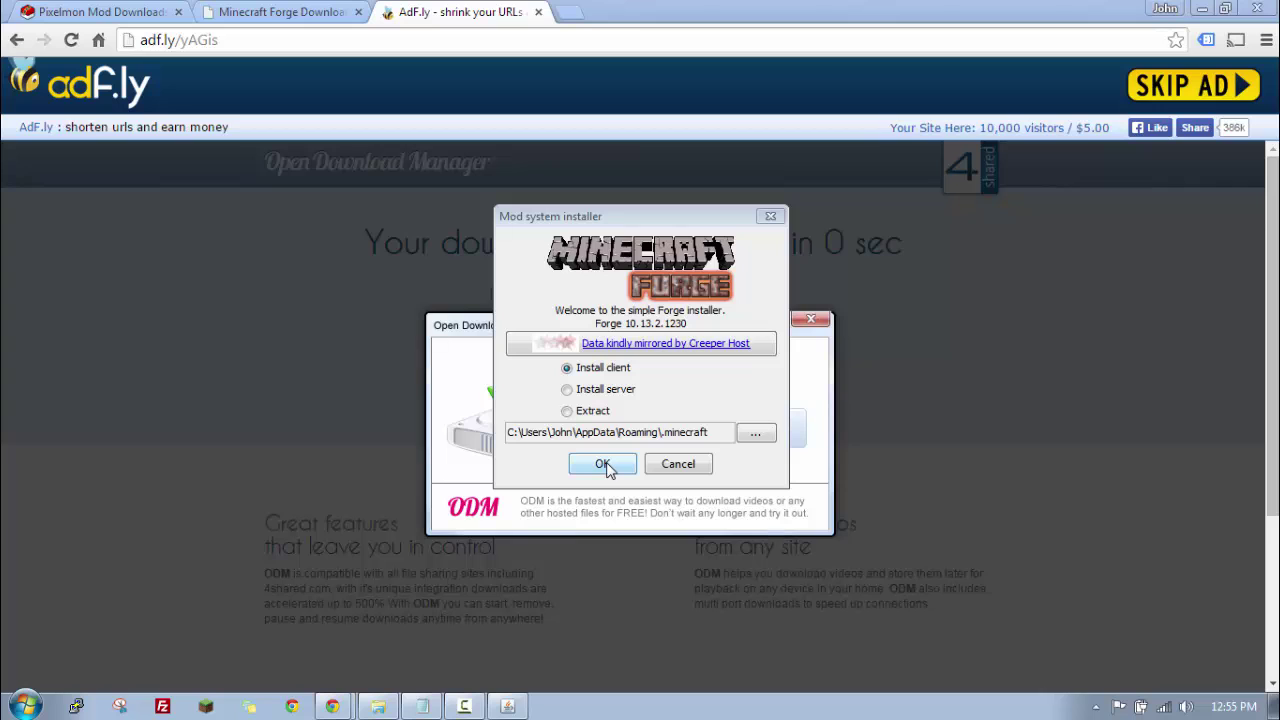
- Install the Forge 10.13.2.1230 client into the default .minecraft folder and dismiss the completion message
{"action": "left_click_drag", "start_coordinate": [558, 212], "coordinate": [513, 212]}
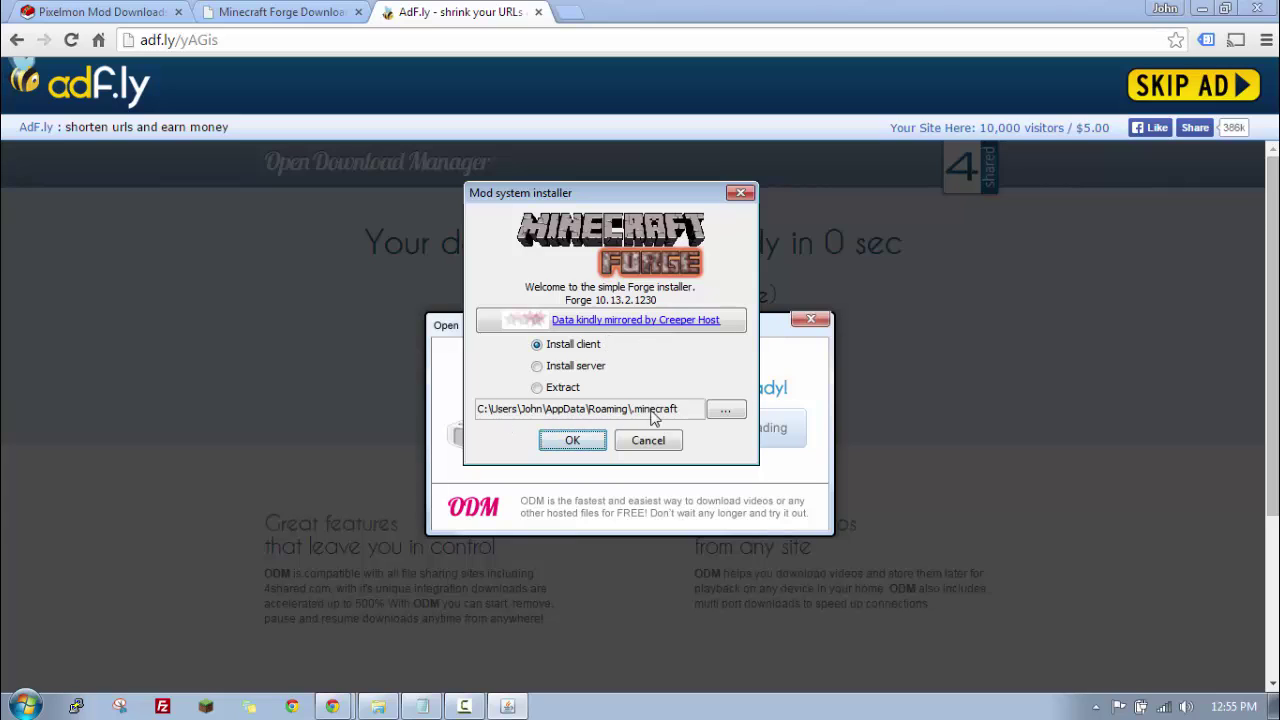
{"action": "left_click", "coordinate": [572, 441]}
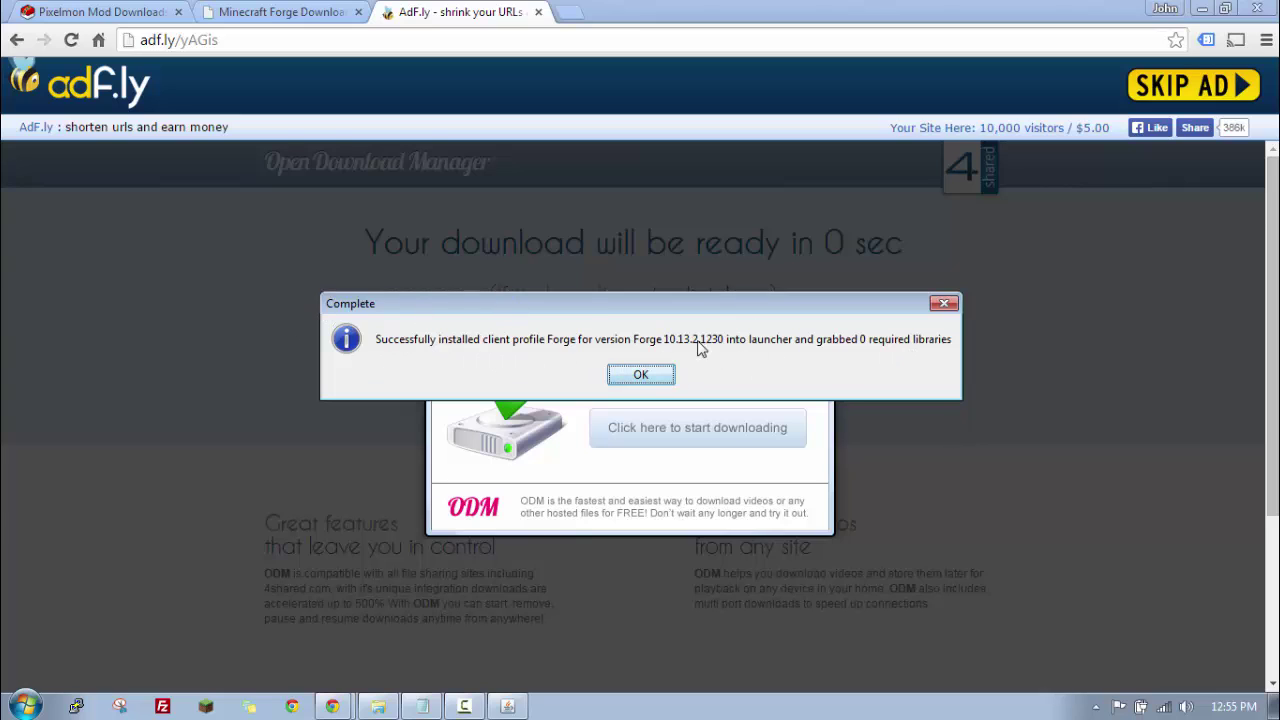
{"action": "left_click", "coordinate": [642, 376]}
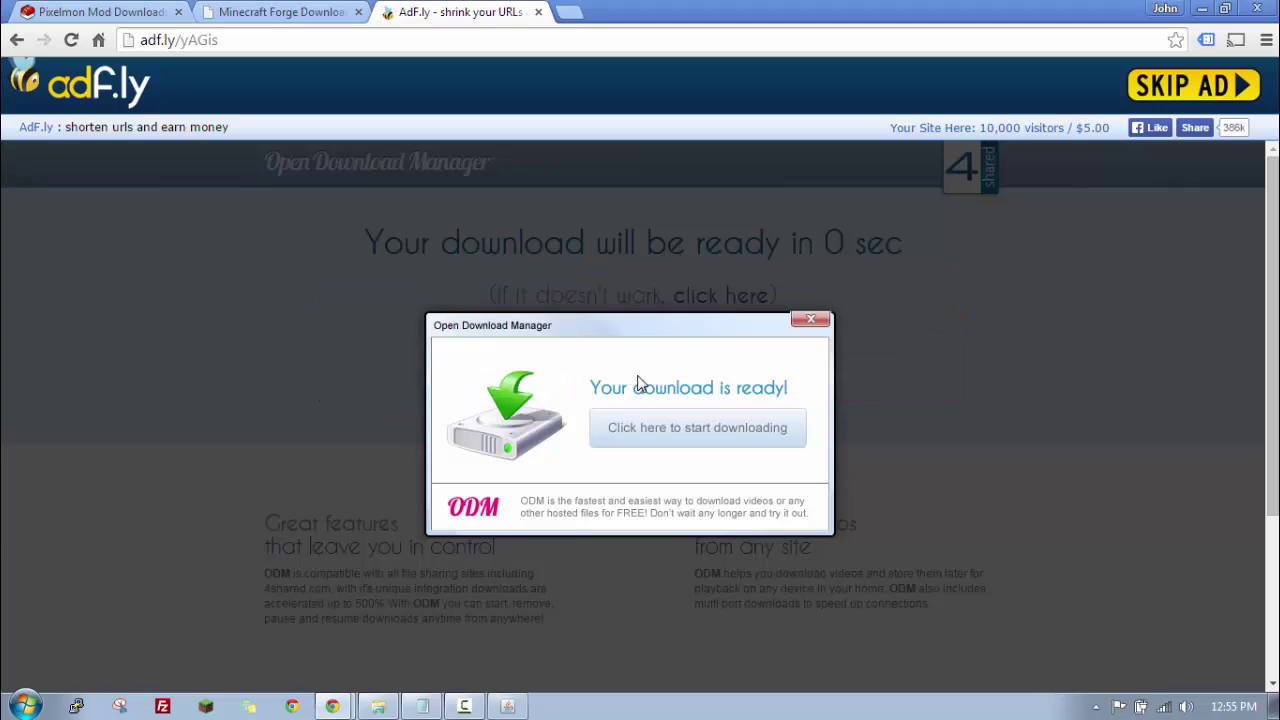
- Switch to the Minecraft Launcher and start a new profile named PixelMonLatest
{"action": "left_click", "coordinate": [207, 707]}
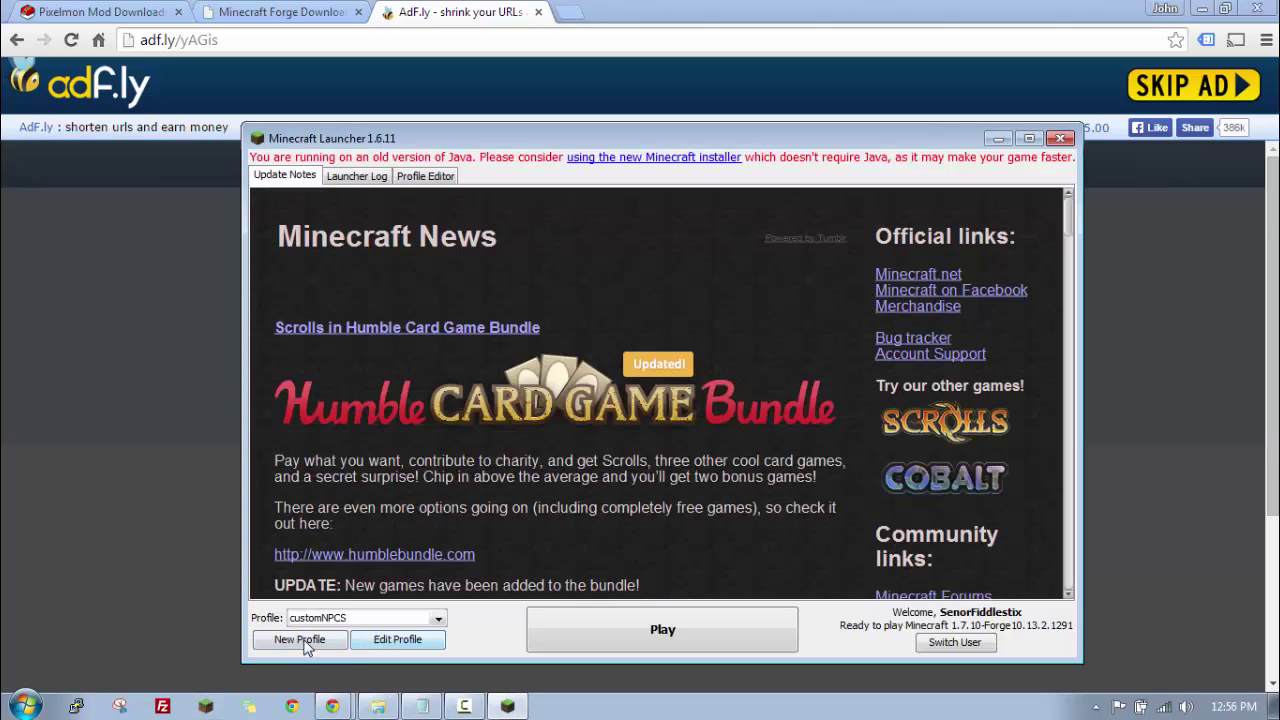
{"action": "left_click", "coordinate": [290, 642]}
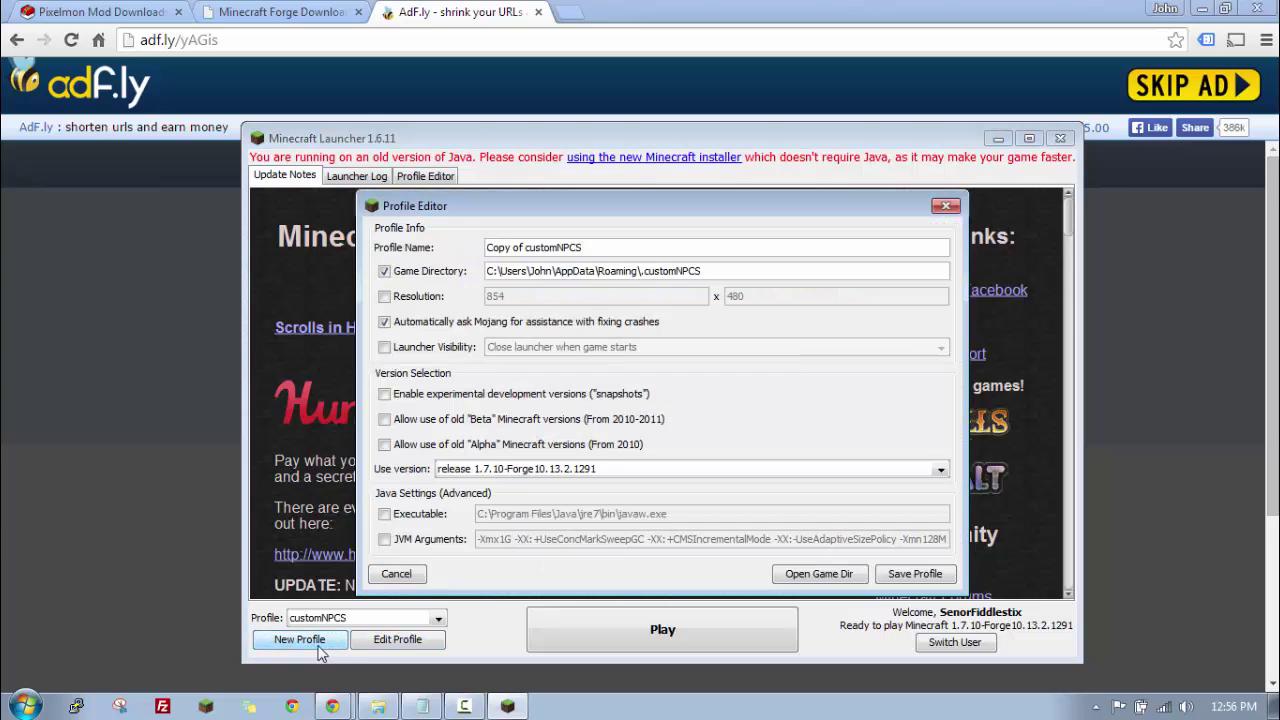
{"action": "left_click_drag", "start_coordinate": [640, 248], "coordinate": [460, 241]}
{"action": "type", "text": "PixelMonLatest"}
- Change the profile's game directory to a .pixelmonlatest folder inside AppData\Roaming
{"action": "left_click_drag", "start_coordinate": [645, 270], "coordinate": [487, 270]}
{"action": "key", "text": "Left"}
{"action": "left_click_drag", "start_coordinate": [720, 271], "coordinate": [643, 278]}
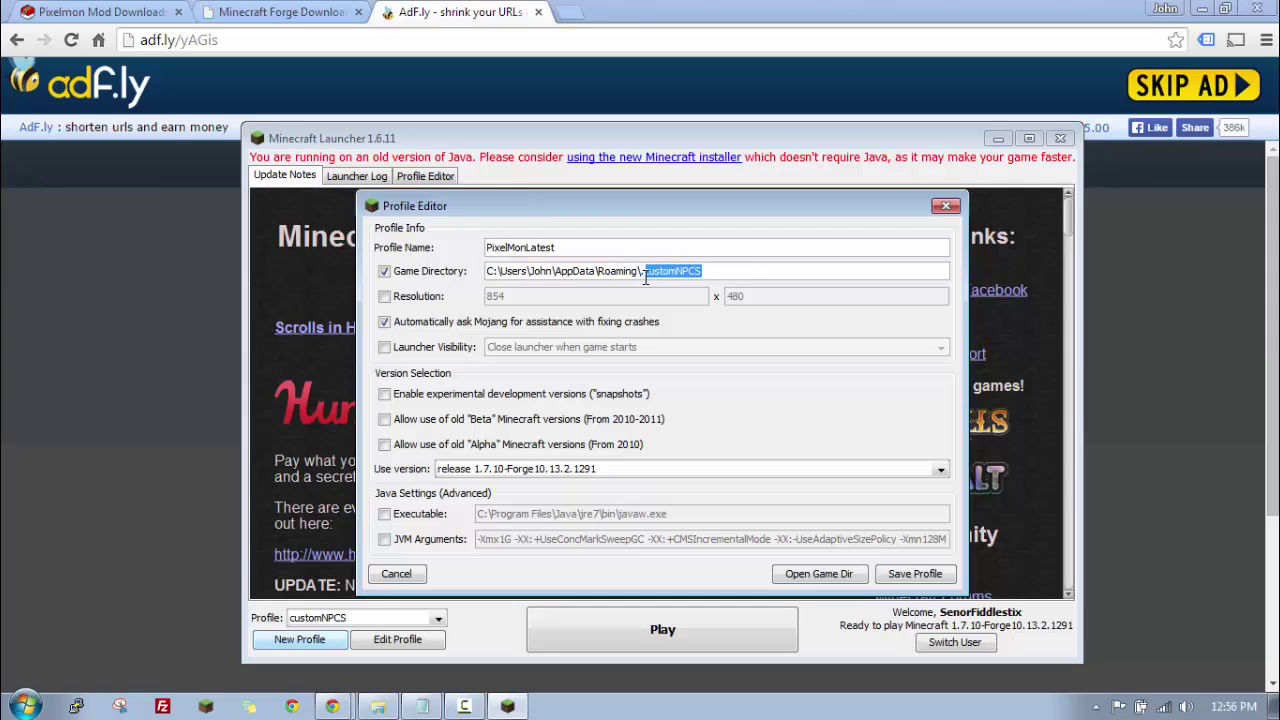
{"action": "key", "text": "BackSpace"}
{"action": "type", "text": "pixelmonlatest"}
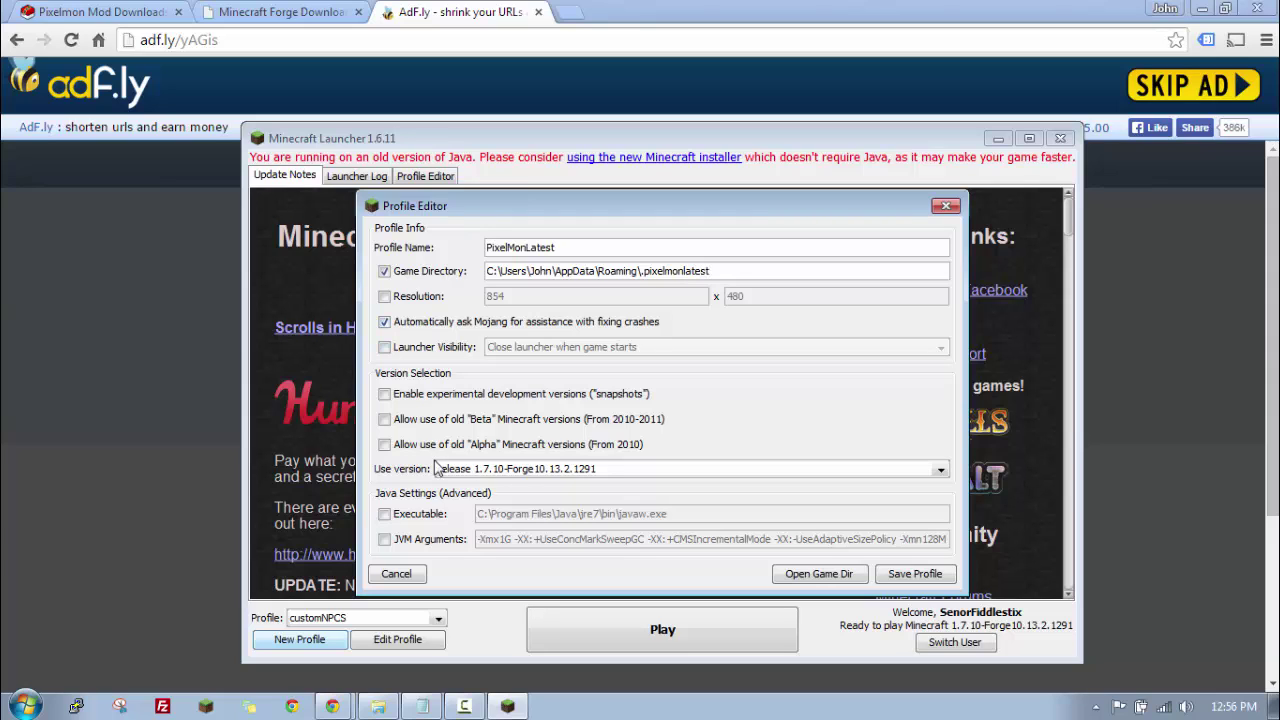
- Set the profile's version to release 1.7.10-Forge10.13.2.1230 and save the profile
{"action": "left_click", "coordinate": [632, 478]}
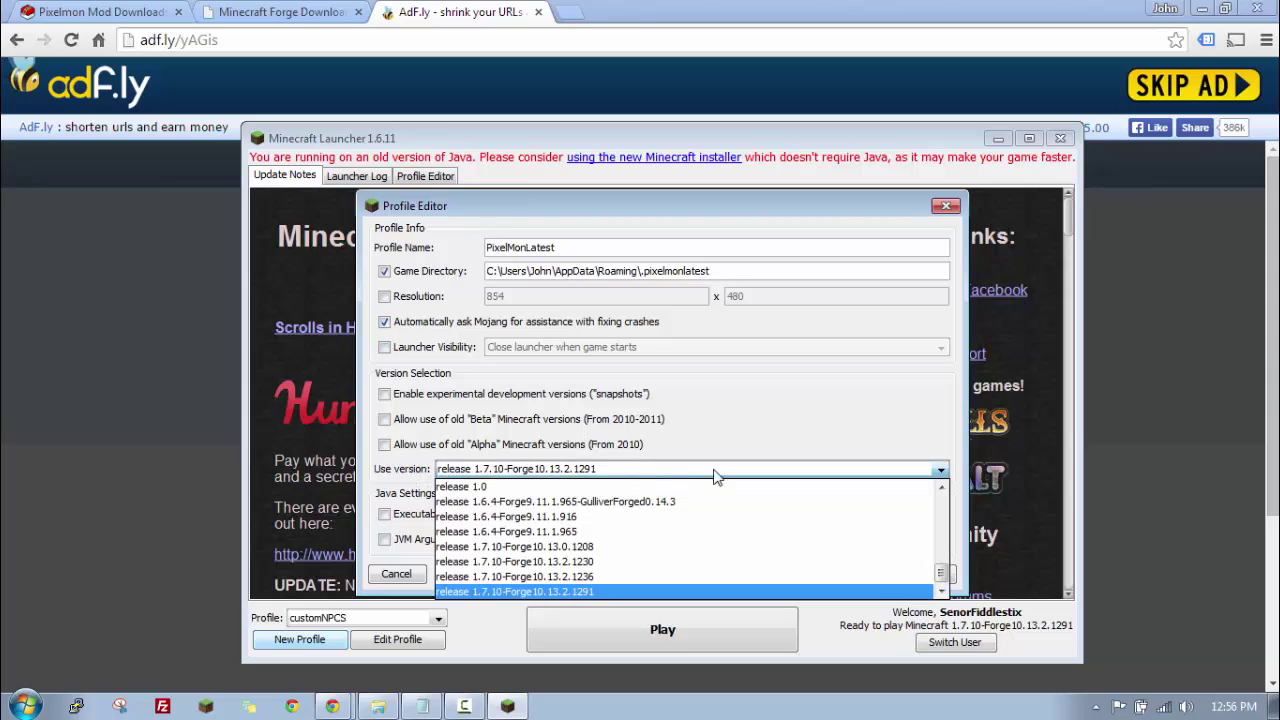
{"action": "left_click", "coordinate": [562, 562]}
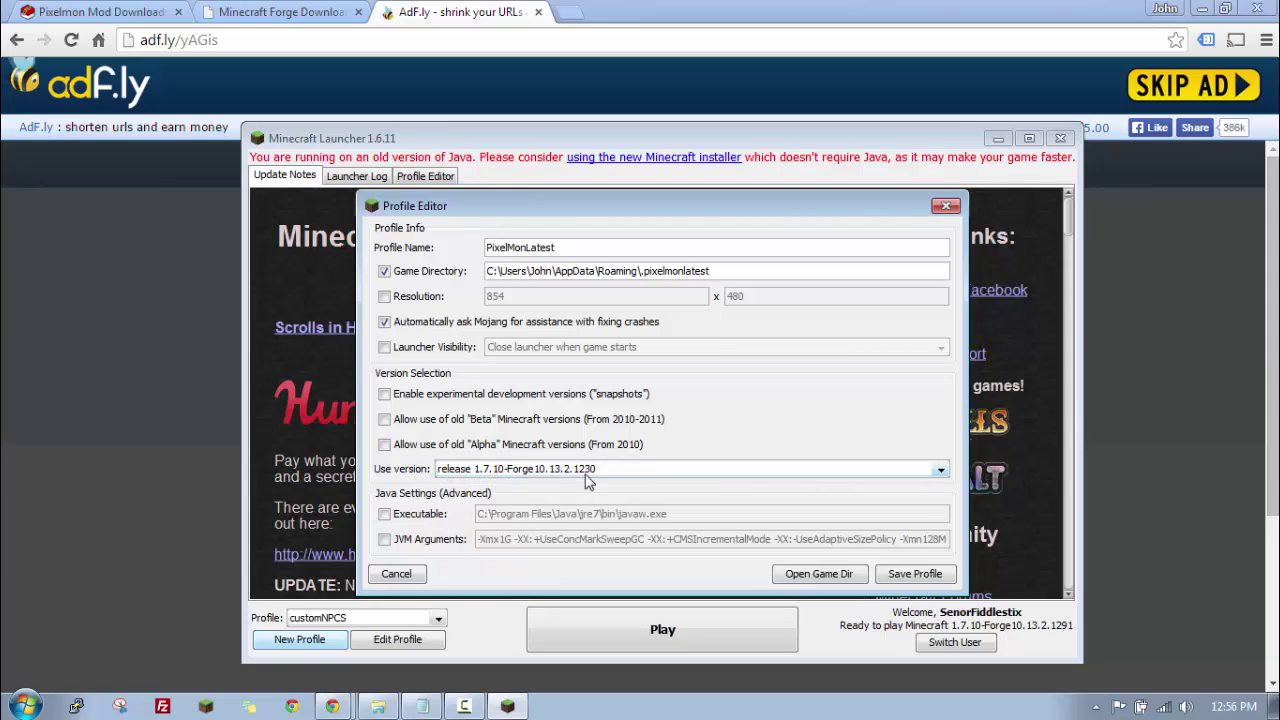
{"action": "left_click", "coordinate": [915, 574]}
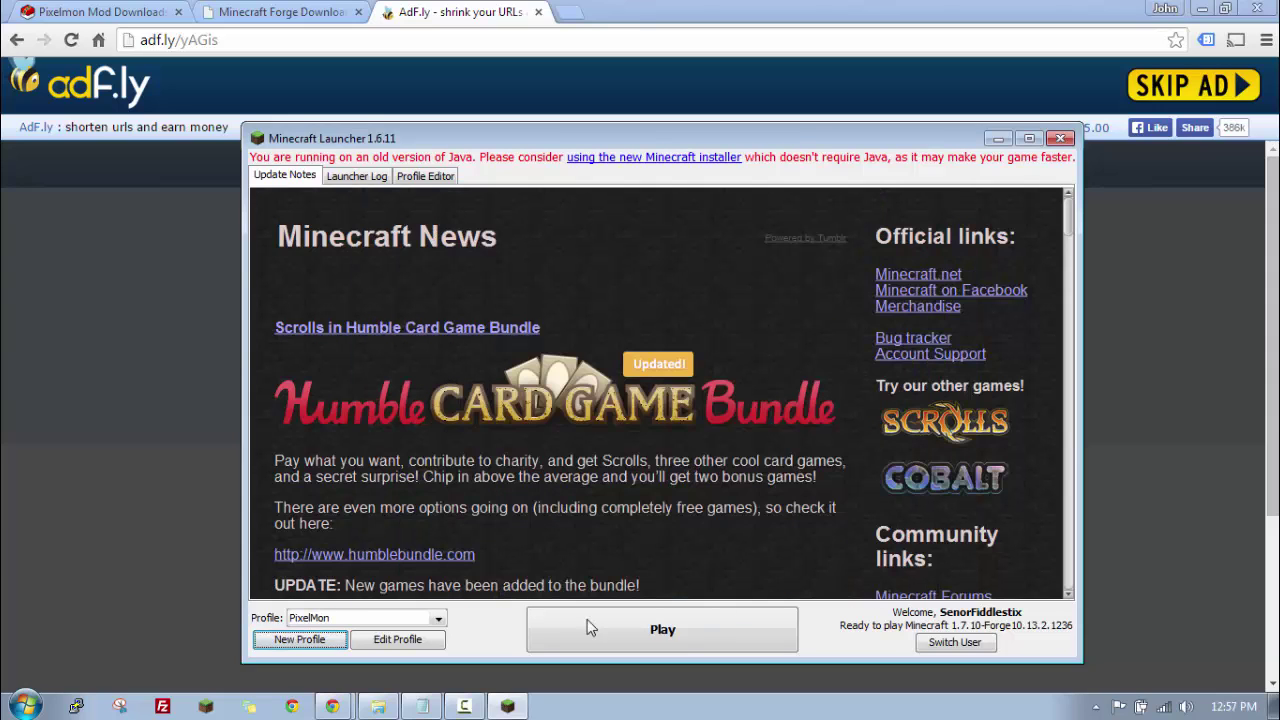
- Select the PixelMonLatest profile and launch Minecraft with it
{"action": "left_click", "coordinate": [438, 618]}
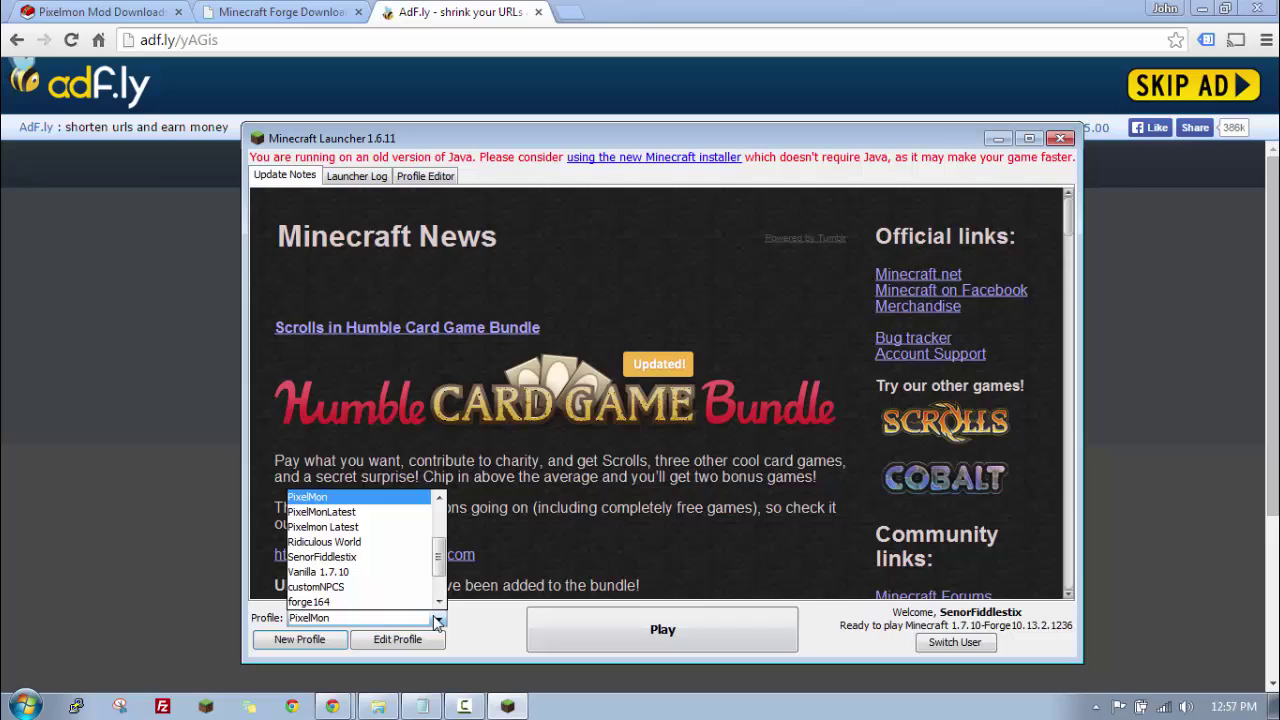
{"action": "left_click", "coordinate": [333, 513]}
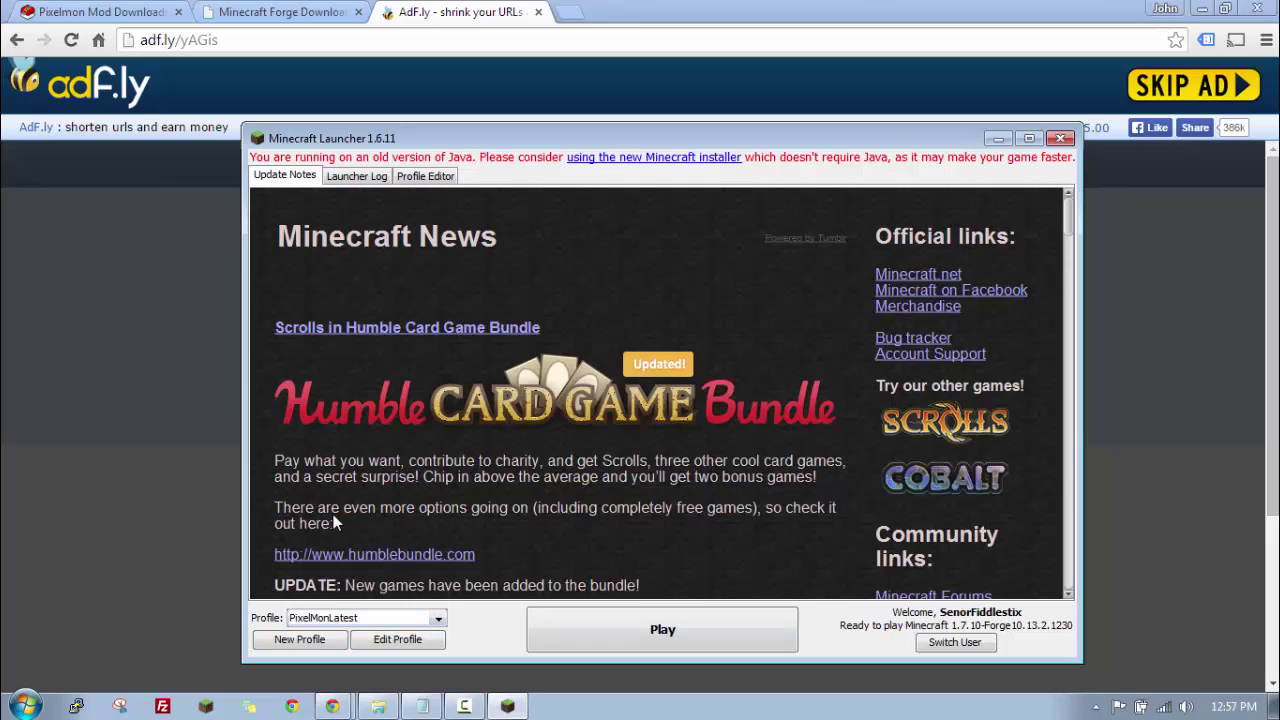
{"action": "left_click", "coordinate": [663, 630]}
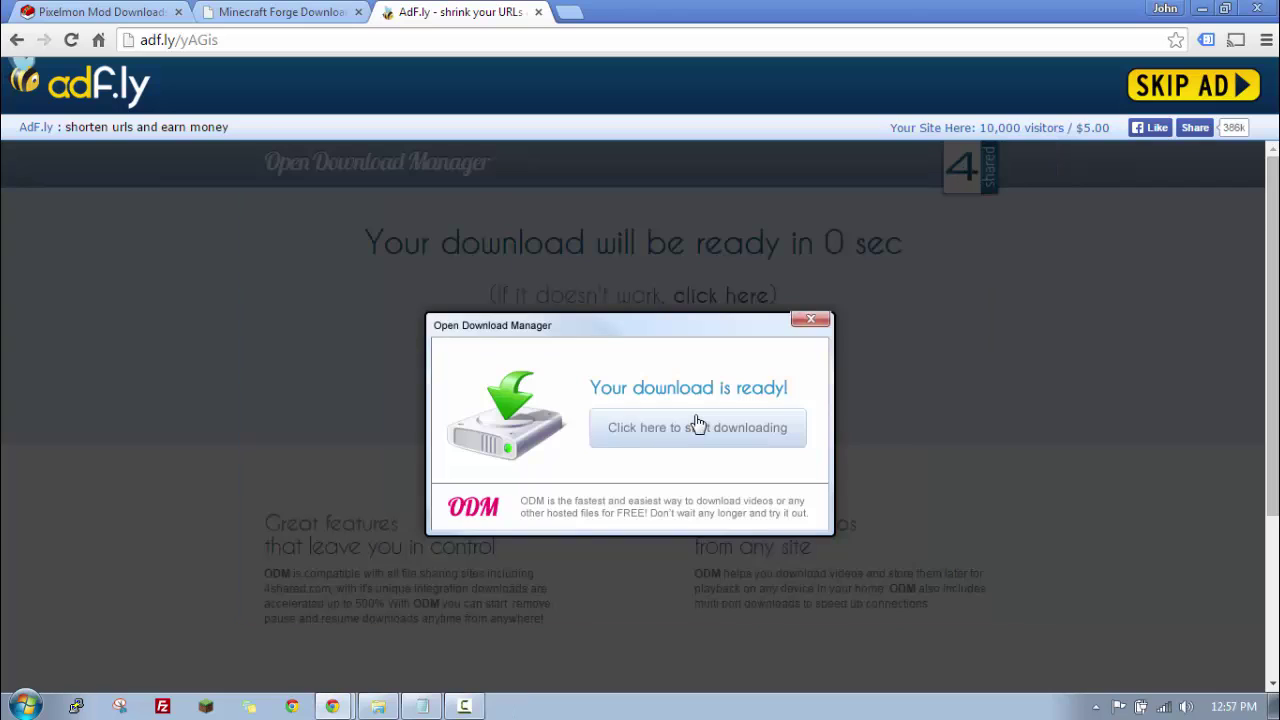
- Copy the Pixelmon 3.3.8 link from the Notepad list and open it in the AdF.ly browser tab to download the mod
{"action": "key", "text": "ctrl+1"}
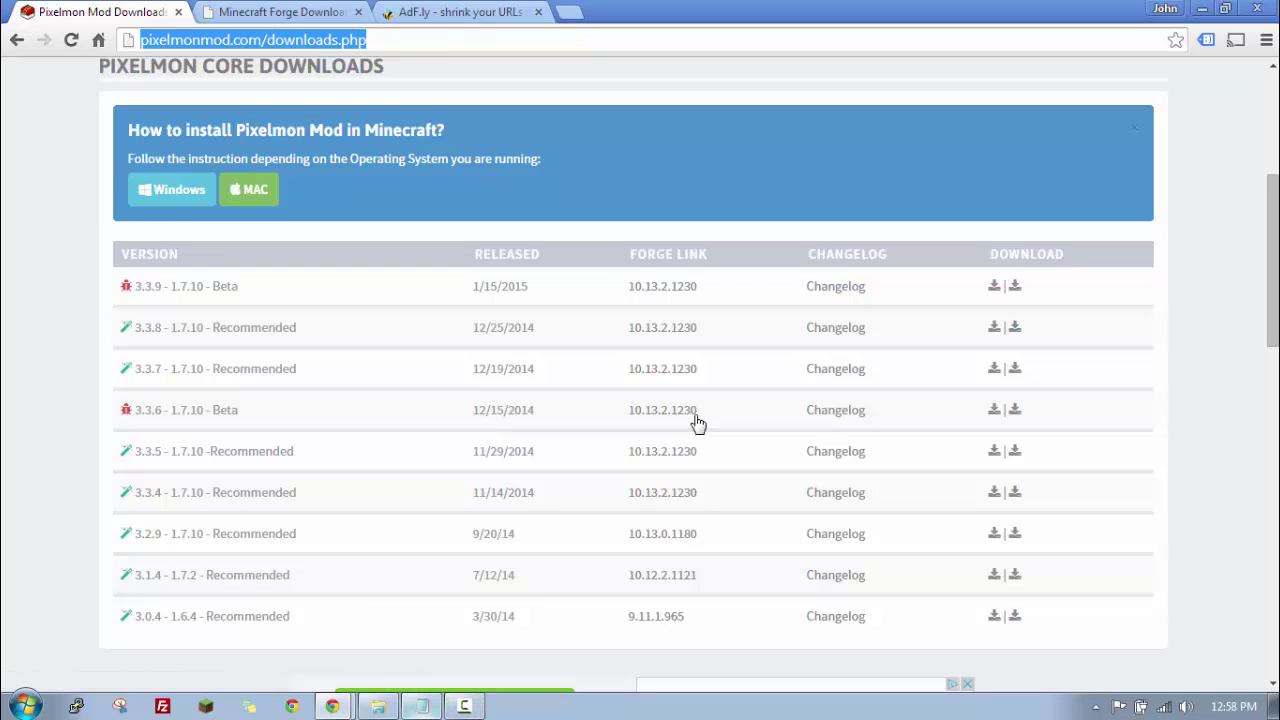
{"action": "left_click", "coordinate": [421, 706]}
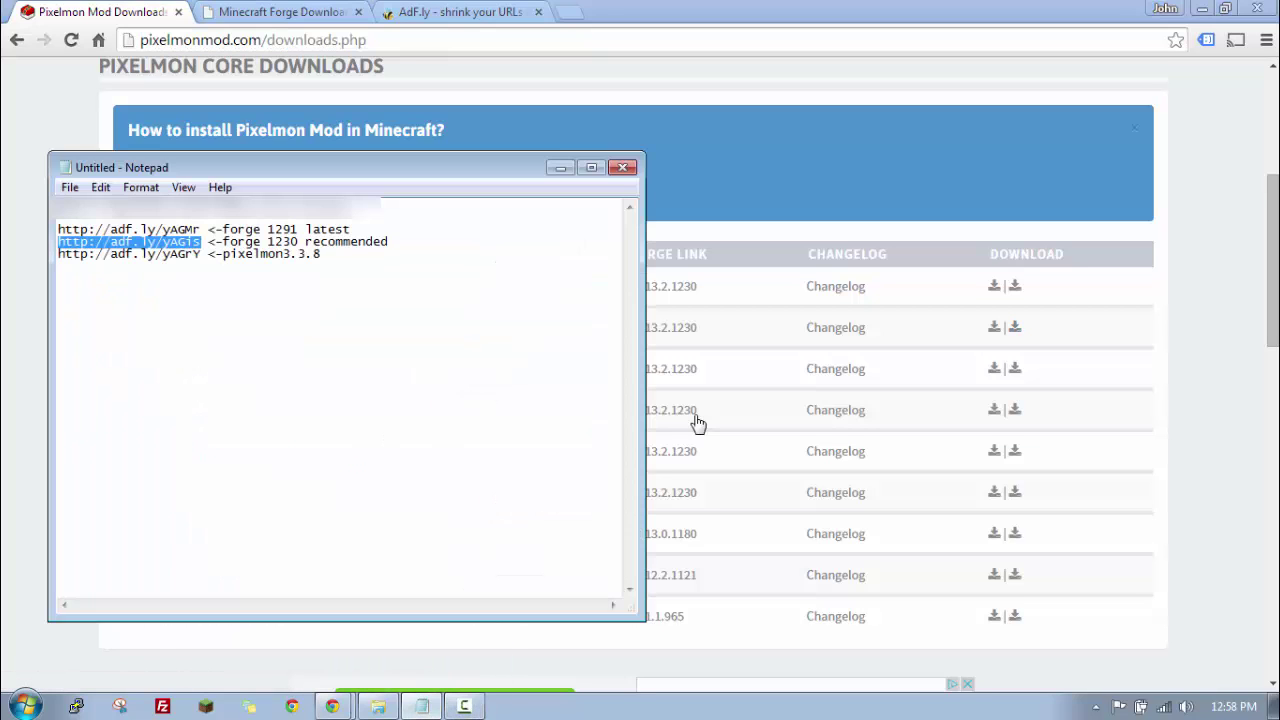
{"action": "left_click_drag", "start_coordinate": [201, 254], "coordinate": [58, 254]}
{"action": "left_click", "coordinate": [460, 12]}
{"action": "key", "text": "Return"}
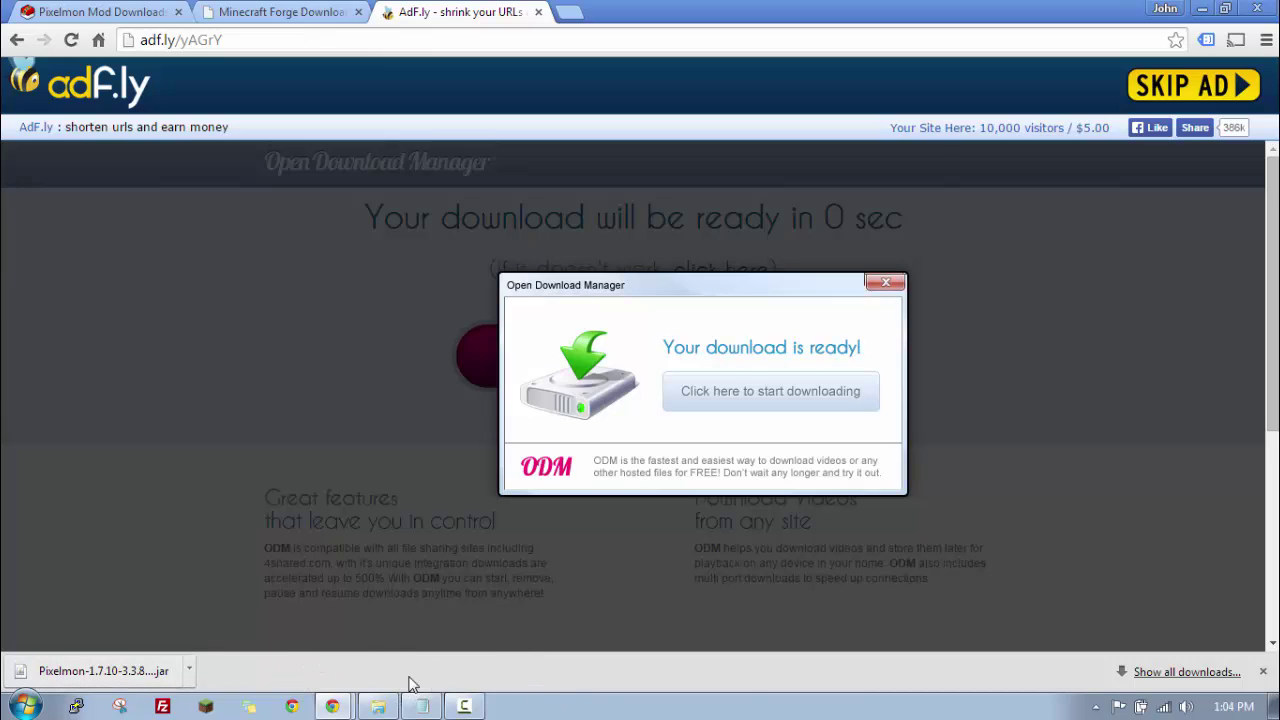
- Open the mods folder inside .pixelmonlatest by way of %appdata%, and place its window clear of the browser's download list
{"action": "left_click", "coordinate": [25, 706]}
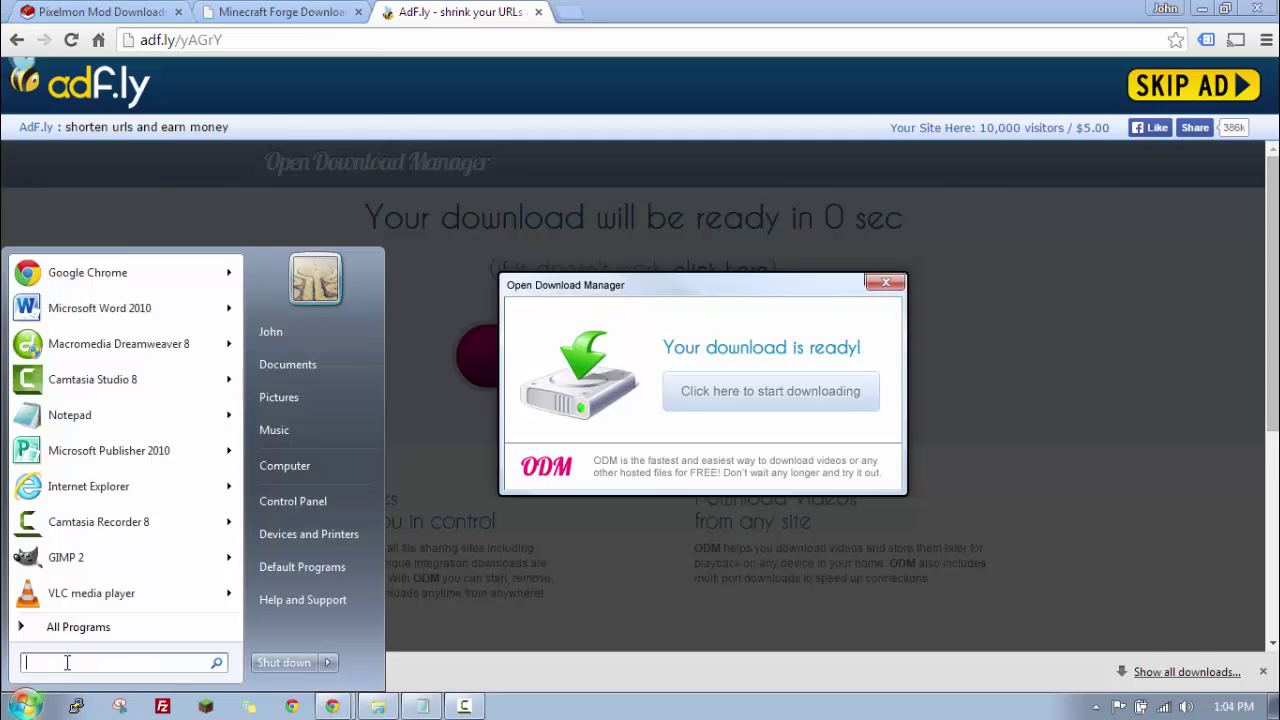
{"action": "type", "text": "%appdata"}
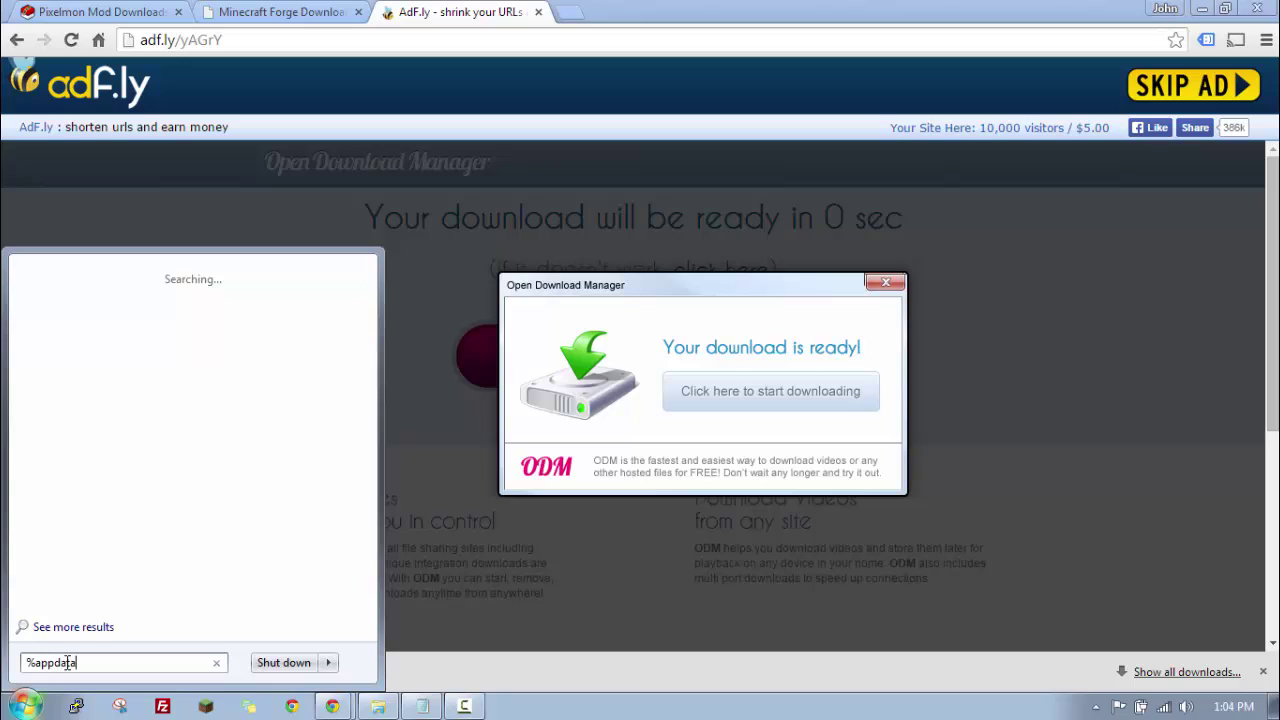
{"action": "type", "text": "%"}
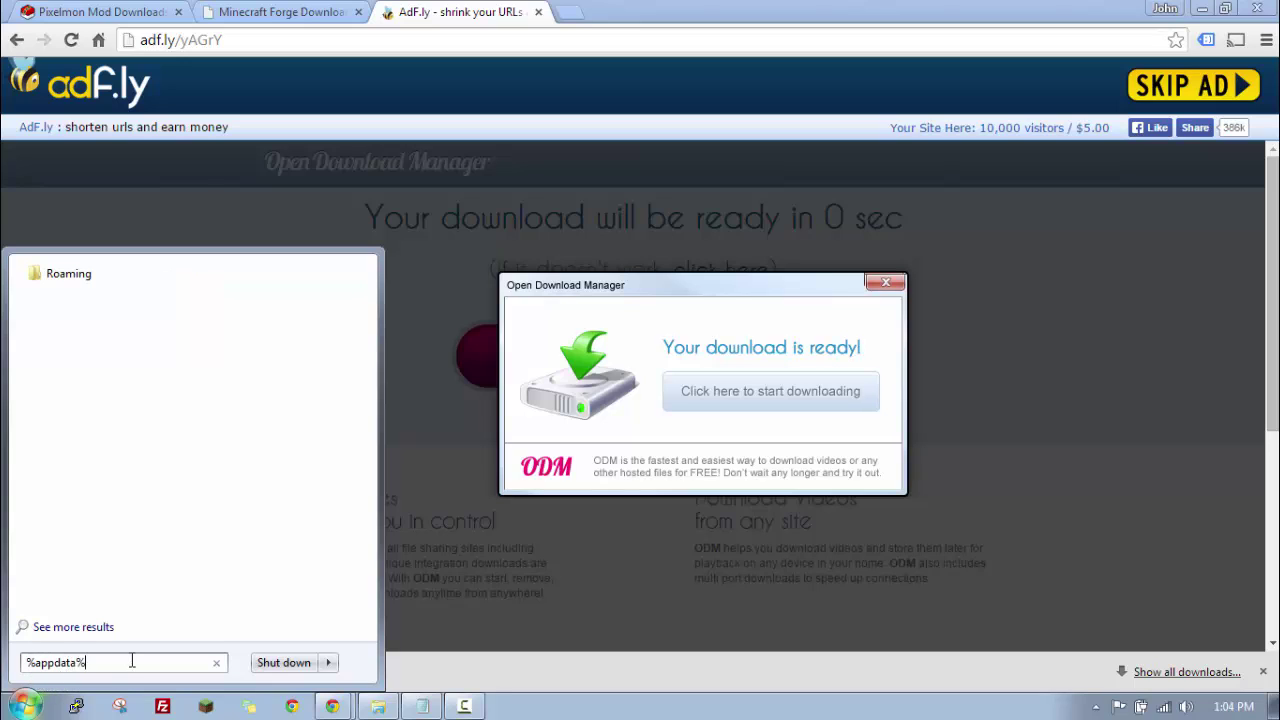
{"action": "key", "text": "Return"}
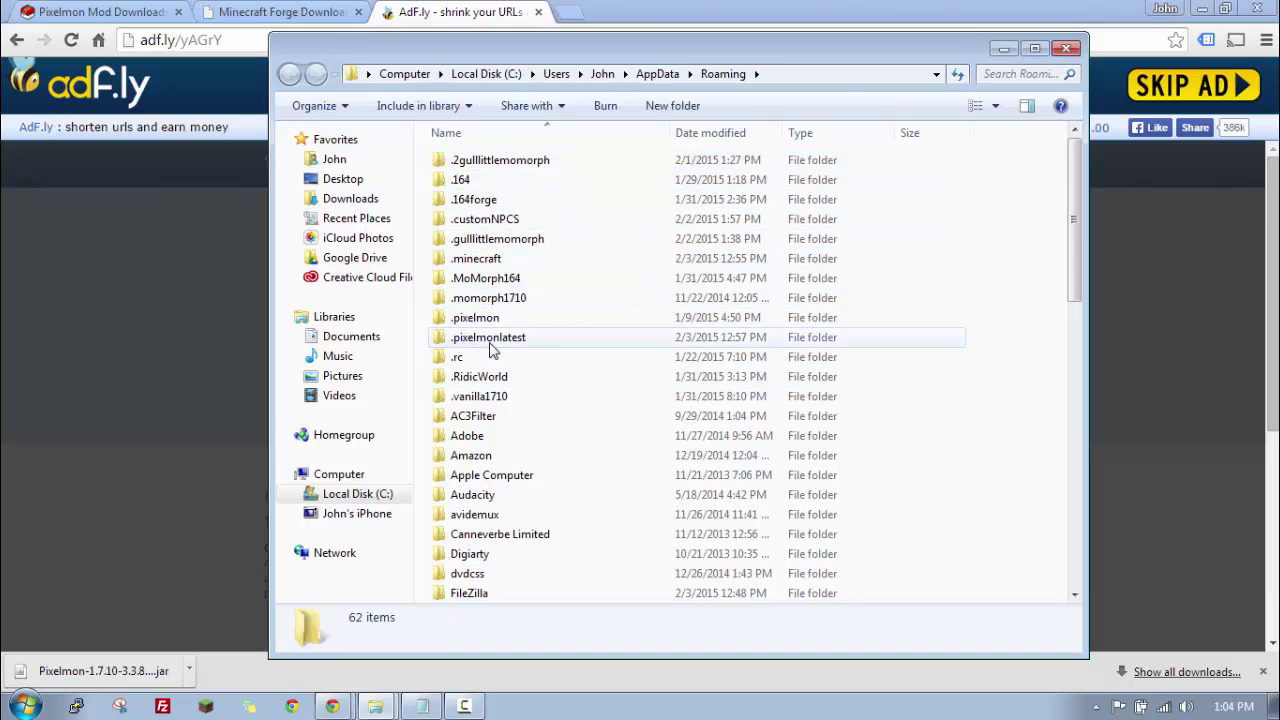
{"action": "double_click", "coordinate": [507, 344]}
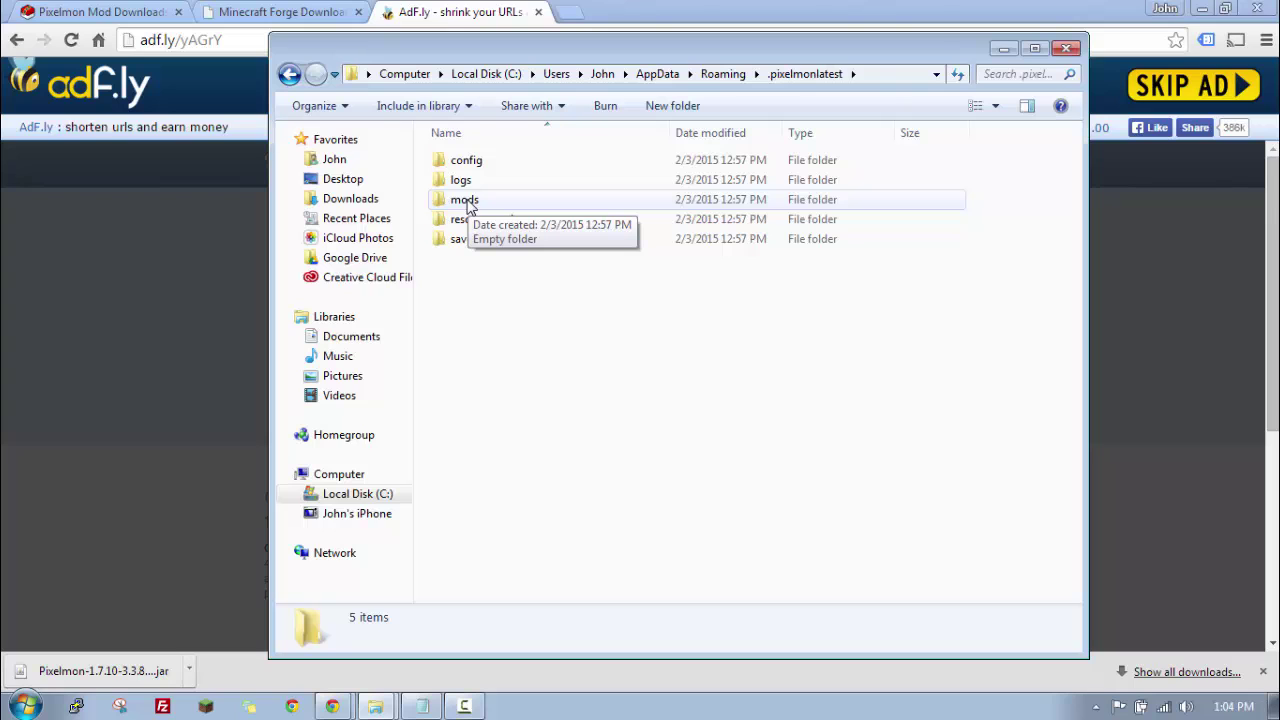
{"action": "double_click", "coordinate": [469, 203]}
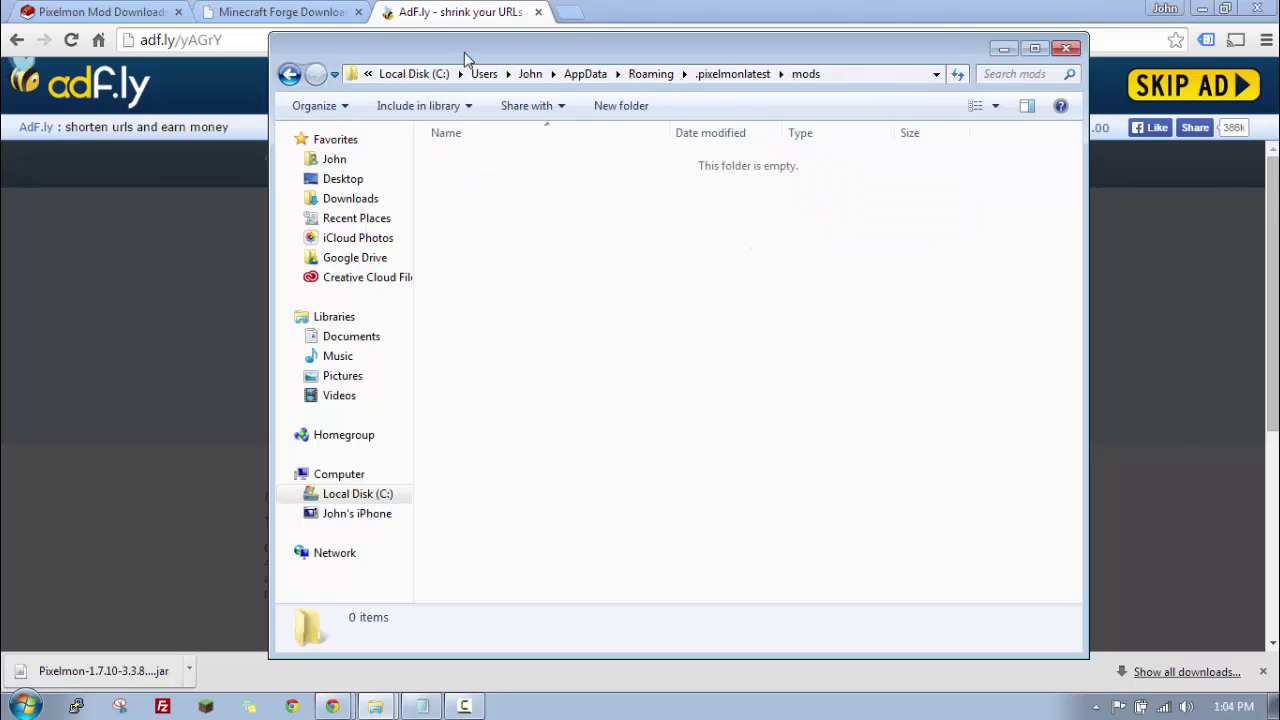
{"action": "left_click_drag", "start_coordinate": [468, 55], "coordinate": [640, 38]}
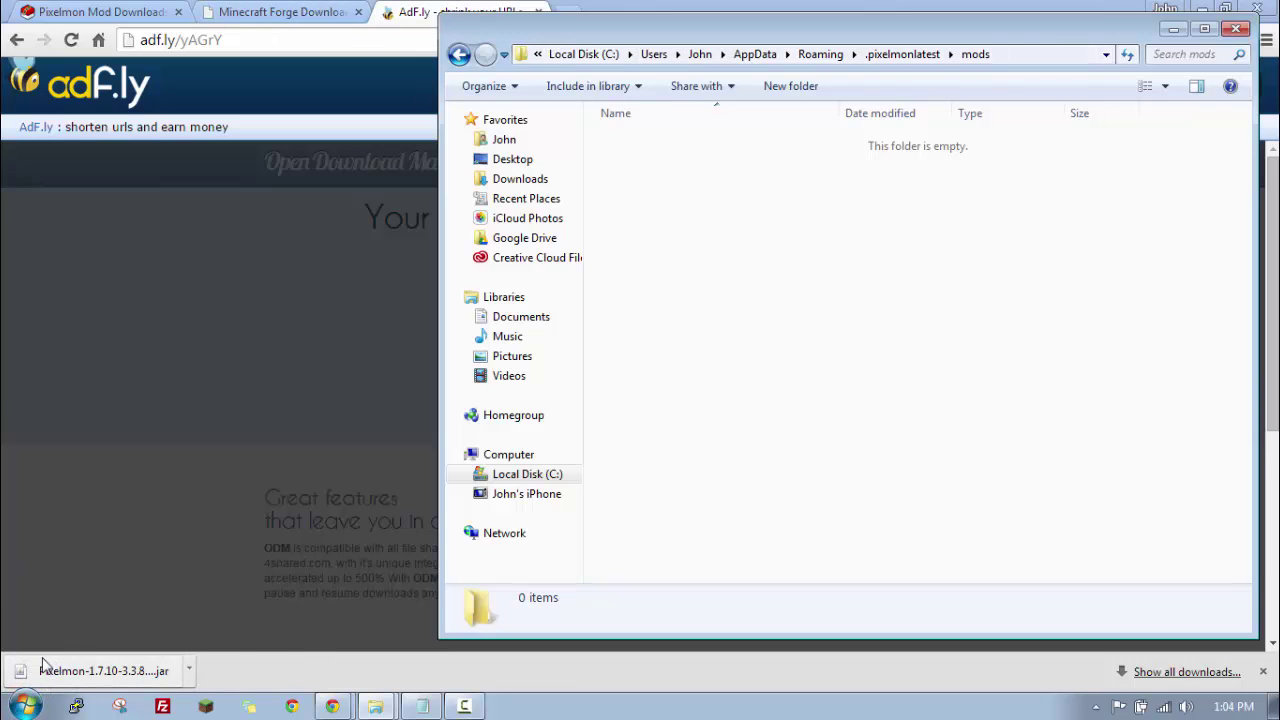
- Open the user's Downloads folder and move Pixelmon-1.7.10-3.3.8-universal.jar into the .pixelmonlatest mods folder
{"action": "left_click", "coordinate": [25, 706]}
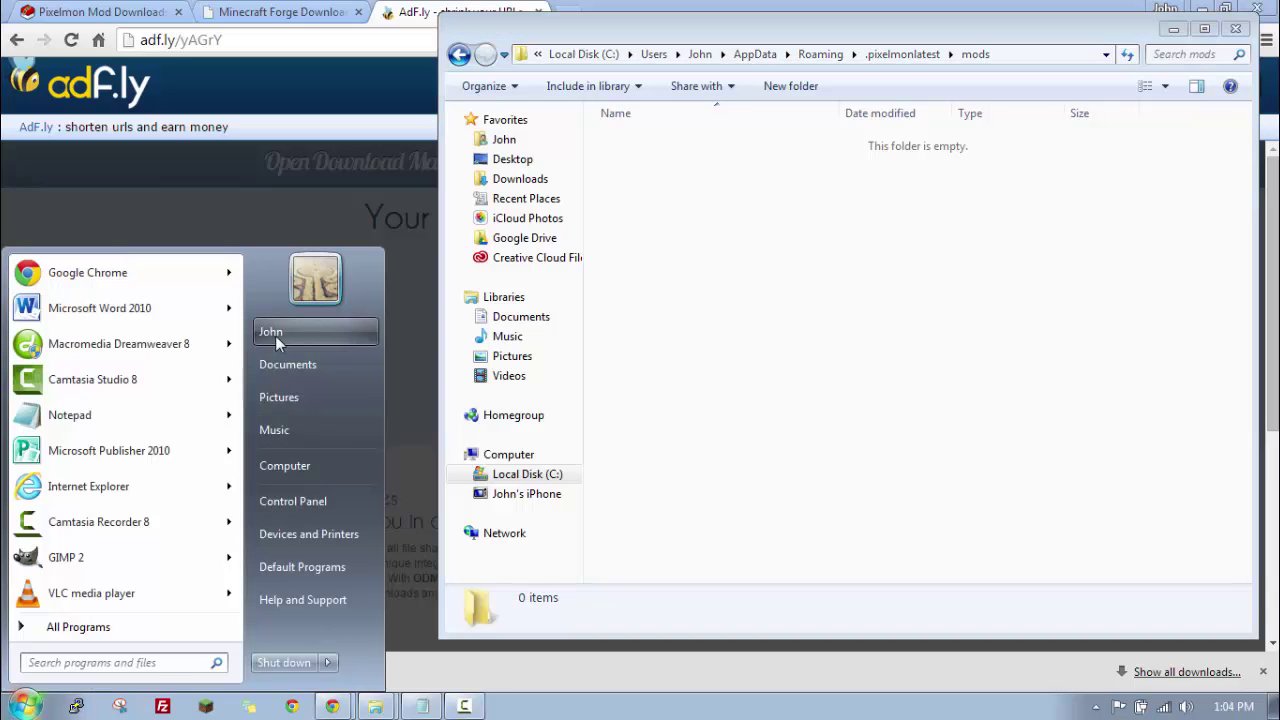
{"action": "left_click", "coordinate": [288, 371]}
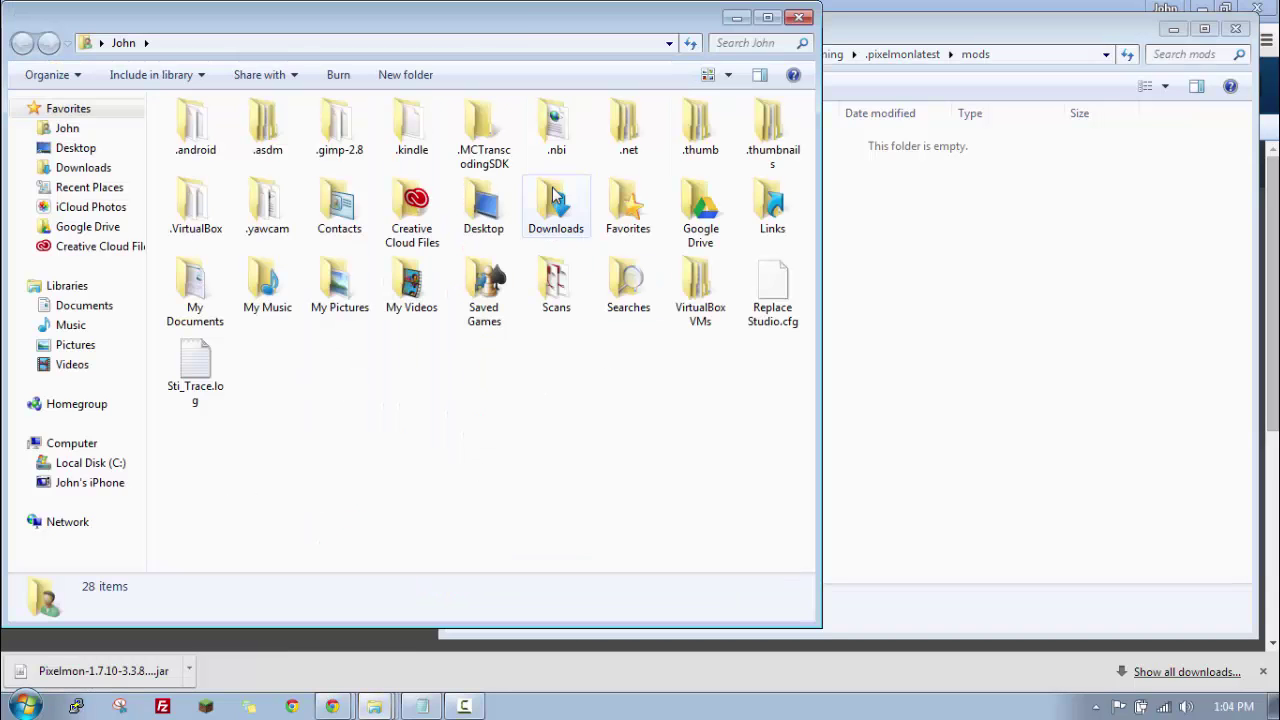
{"action": "double_click", "coordinate": [555, 208]}
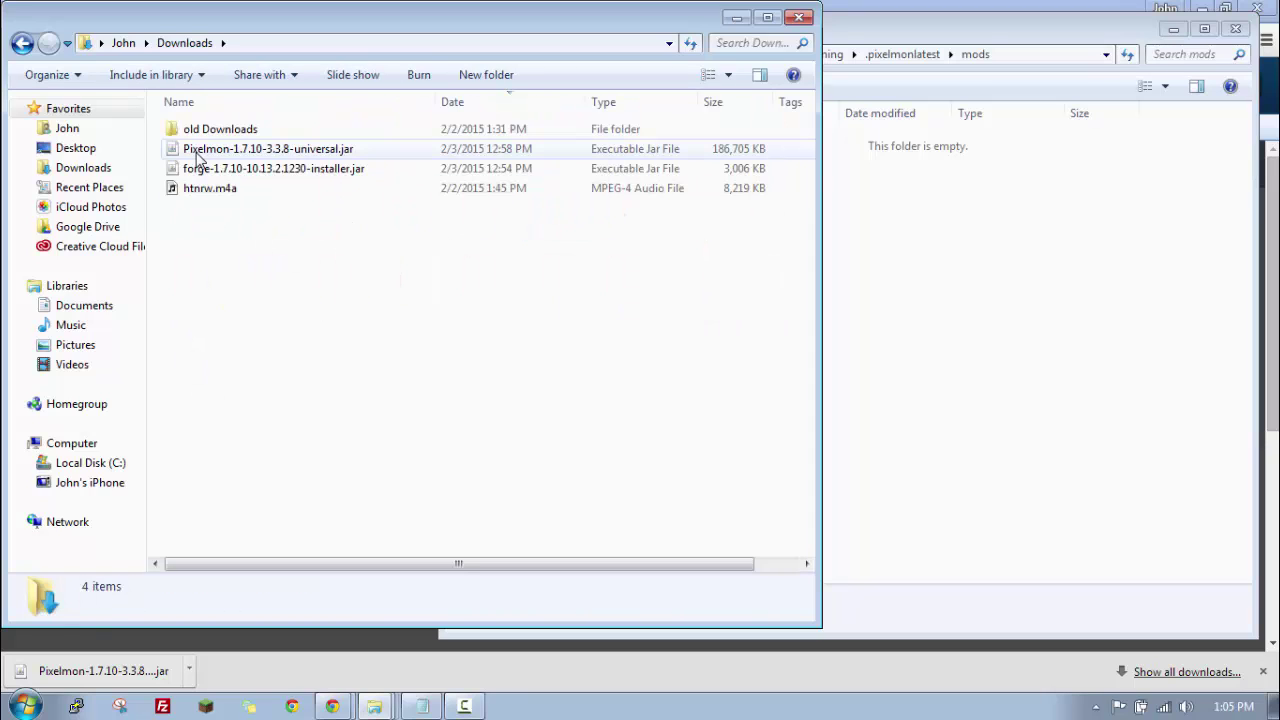
{"action": "left_click", "coordinate": [984, 204]}
{"action": "left_click_drag", "start_coordinate": [195, 157], "coordinate": [869, 268]}
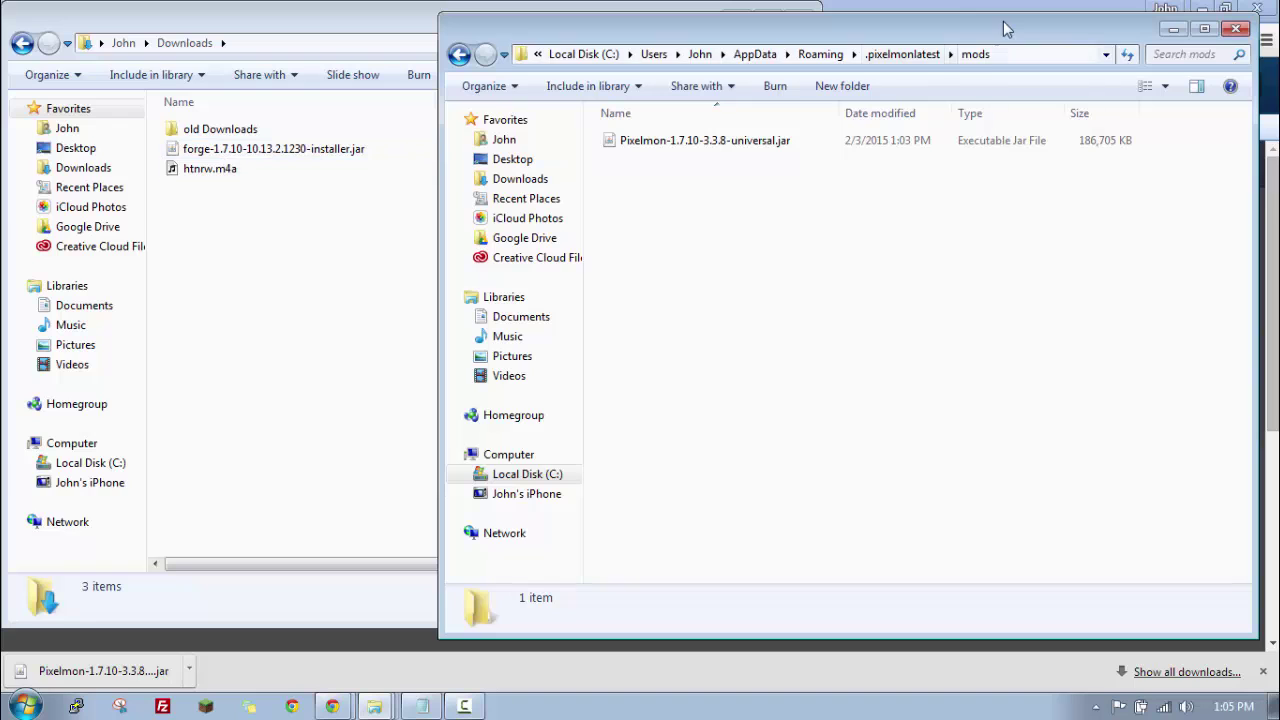
- Check the contents of the Downloads and mods folders, and close both folder windows
{"action": "left_click_drag", "start_coordinate": [1008, 32], "coordinate": [898, 60]}
{"action": "left_click", "coordinate": [650, 28]}
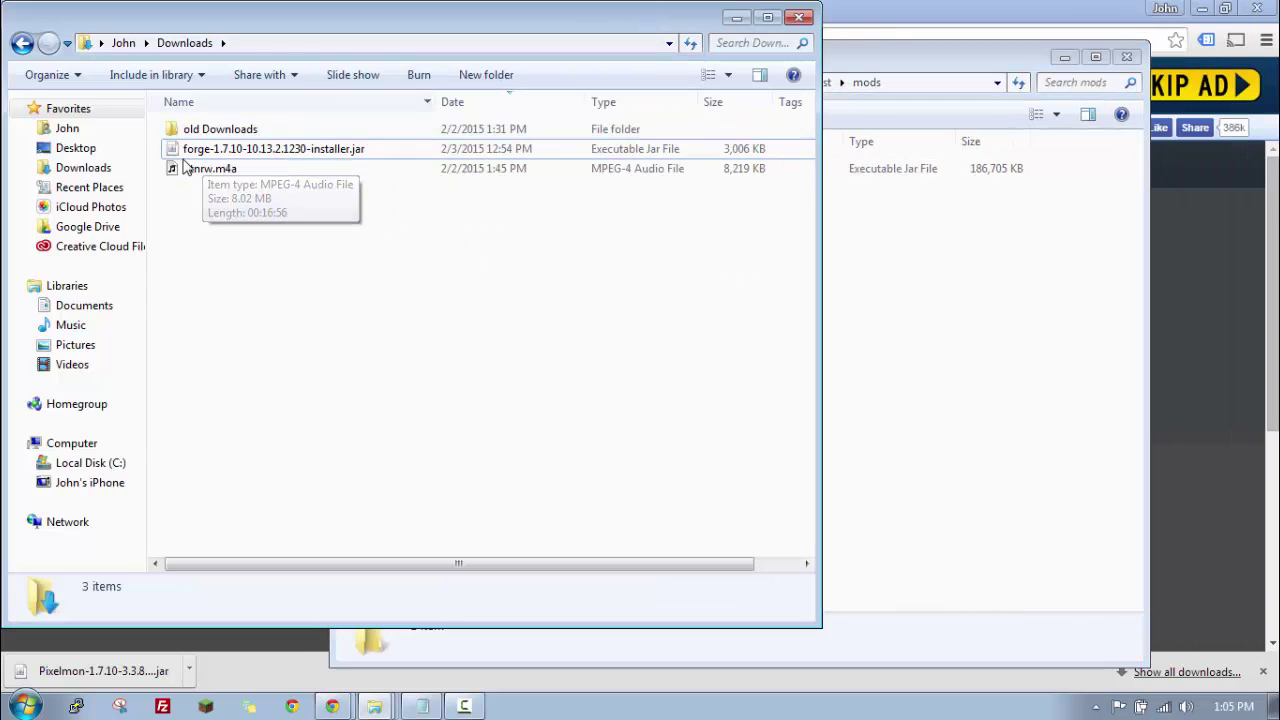
{"action": "left_click", "coordinate": [799, 17]}
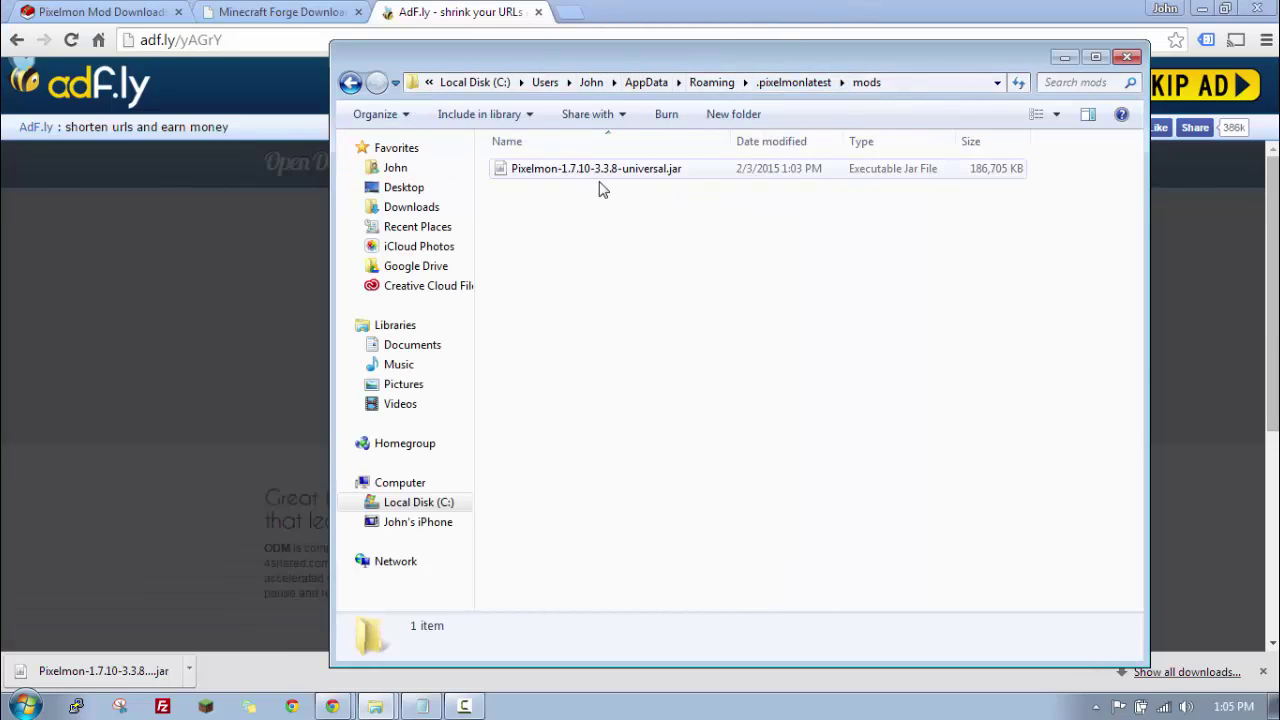
{"action": "left_click", "coordinate": [1129, 58]}
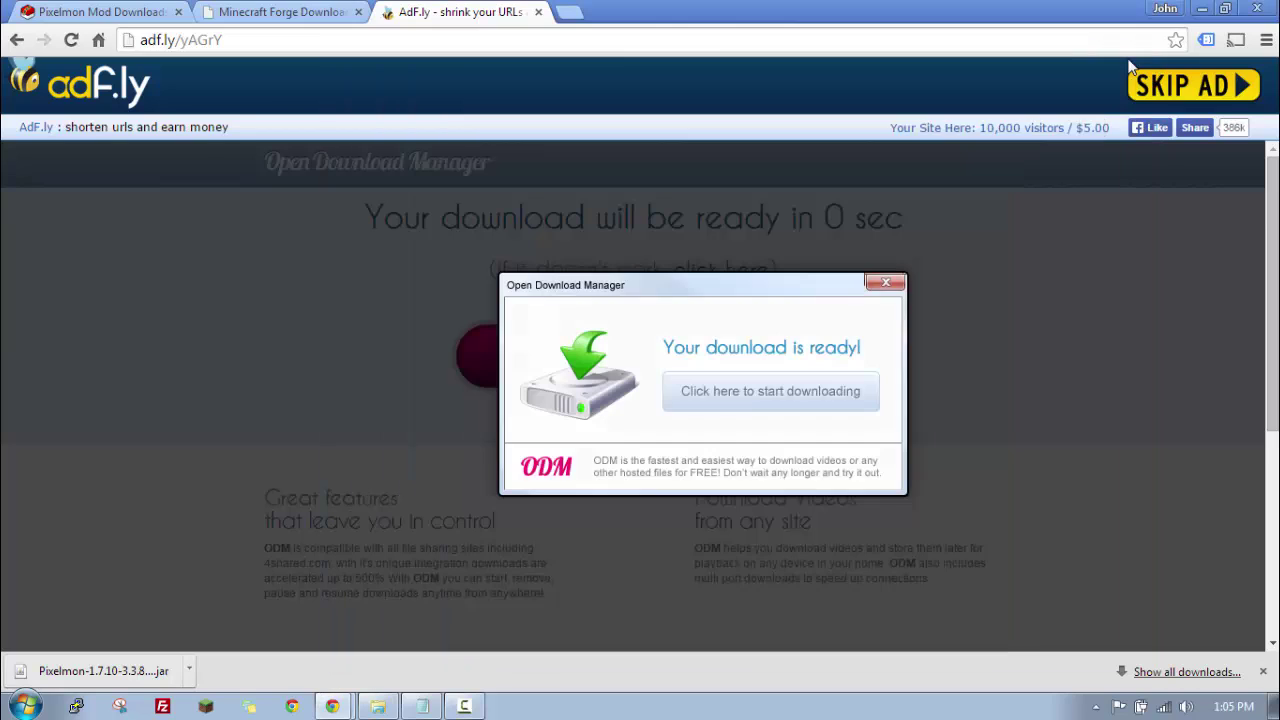
- Close the AdF.ly, Minecraft Forge and Pixelmon browser tabs and minimize the Notepad window
{"action": "left_click", "coordinate": [538, 12]}
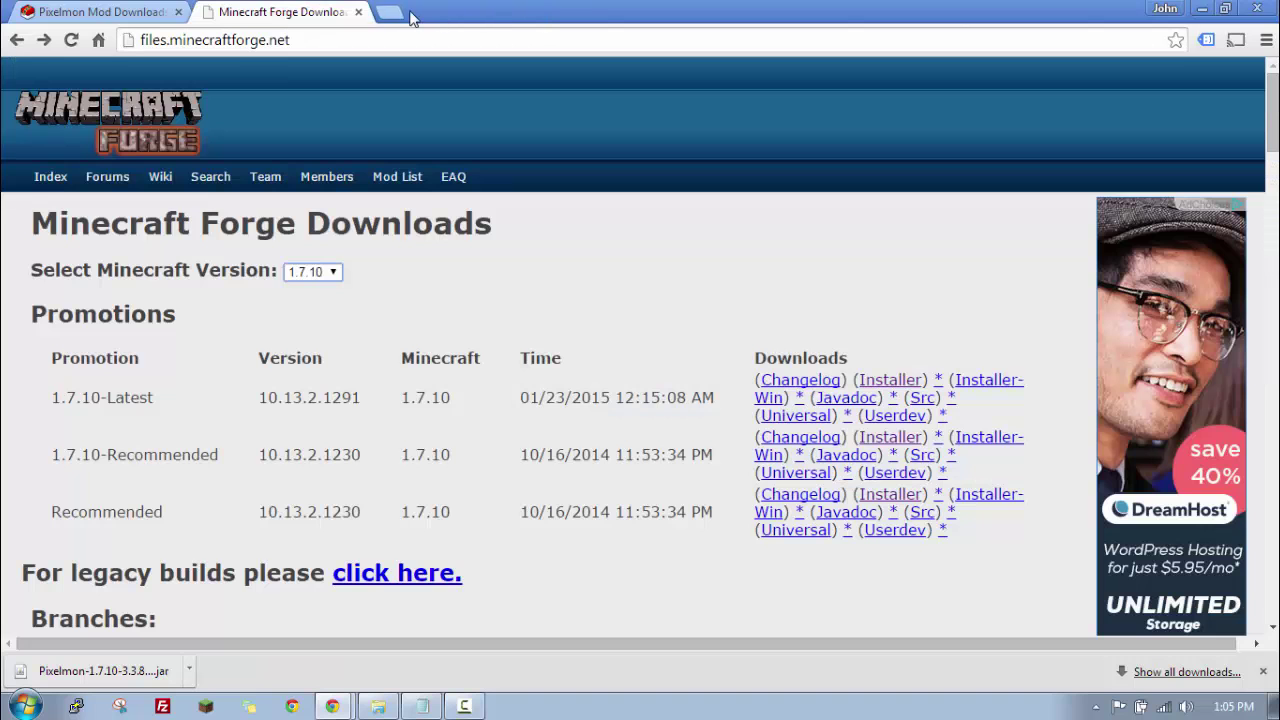
{"action": "left_click", "coordinate": [359, 12]}
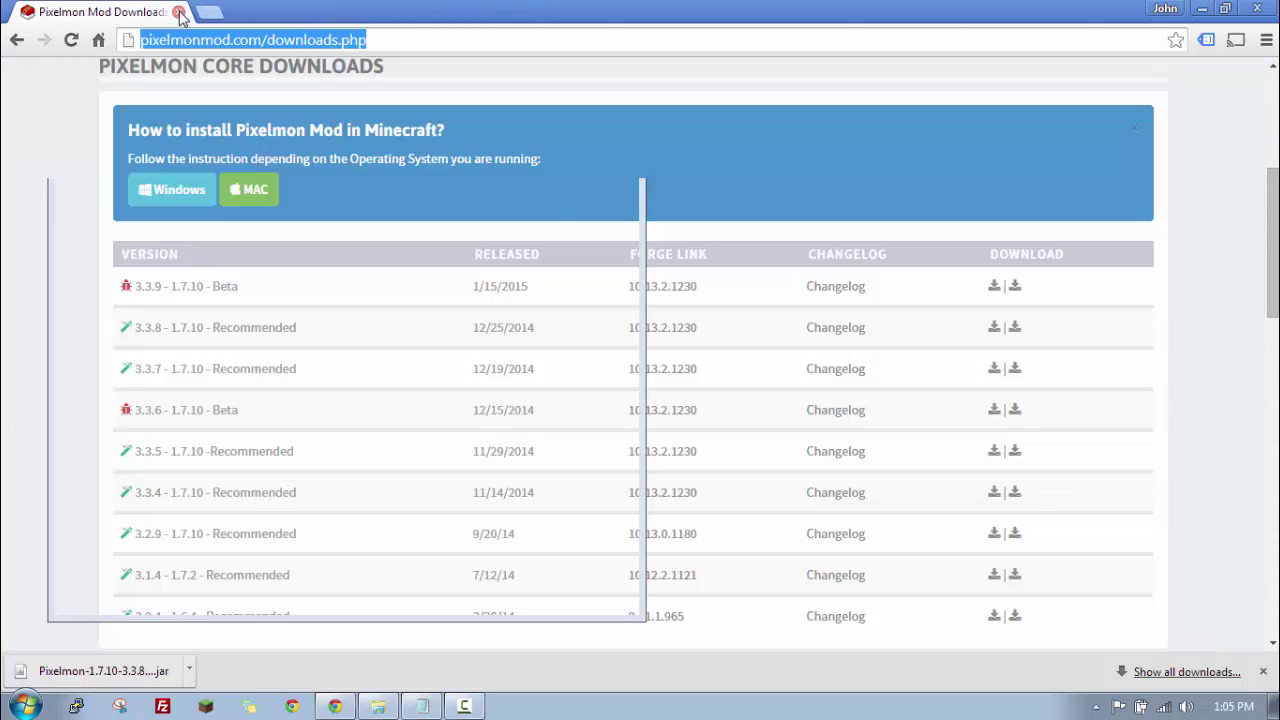
{"action": "left_click", "coordinate": [180, 13]}
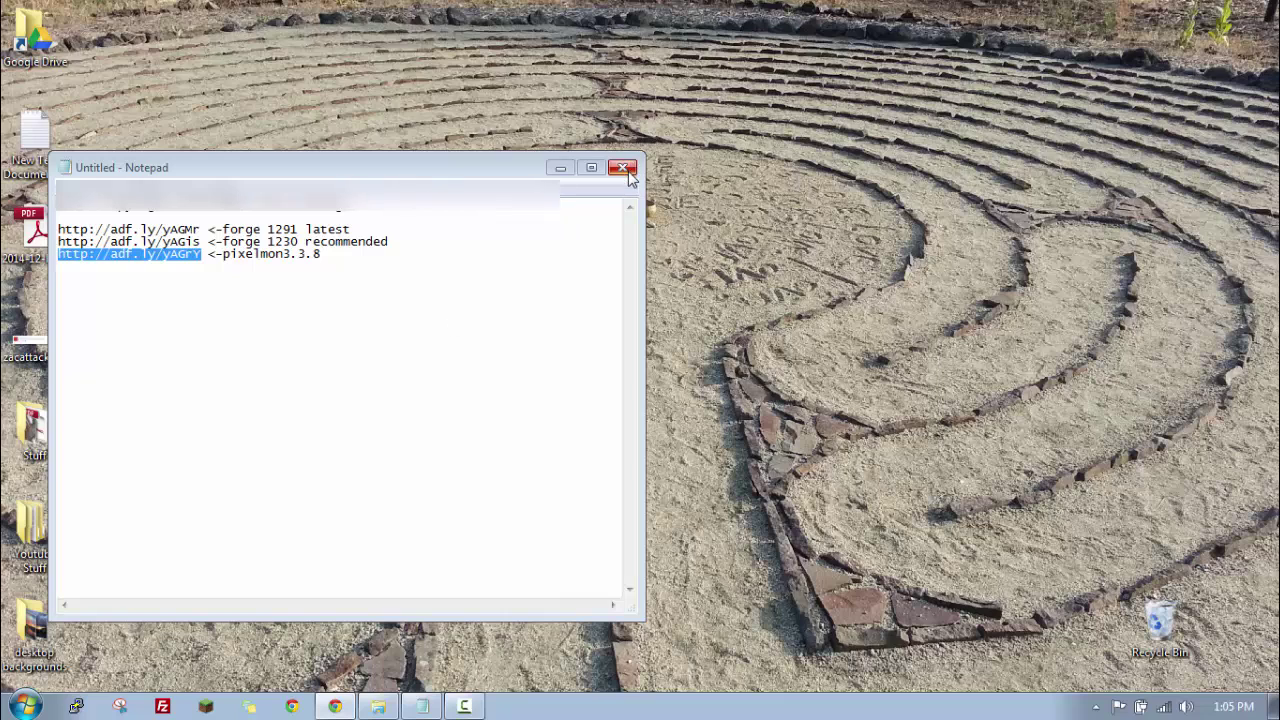
{"action": "left_click", "coordinate": [561, 168]}
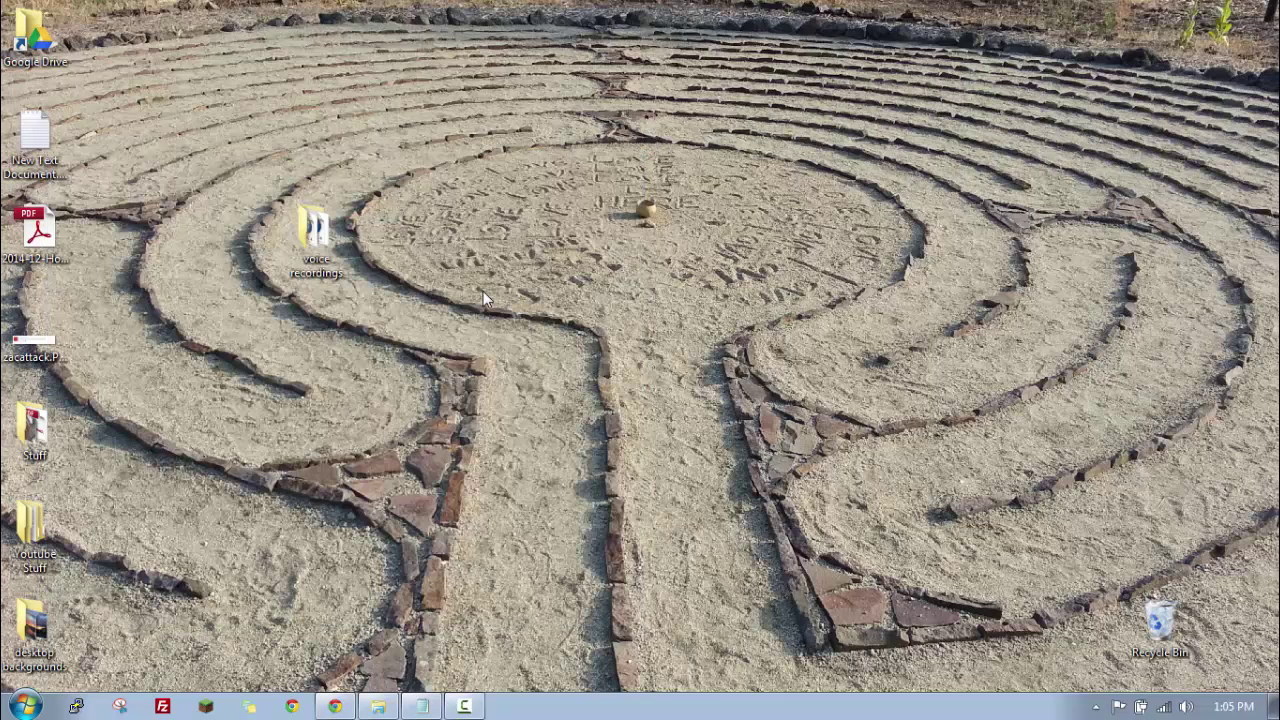
- Start Minecraft from its launcher with the PixelMonLatest profile and check the list of loaded mods for Pixelmon
{"action": "left_click", "coordinate": [210, 708]}
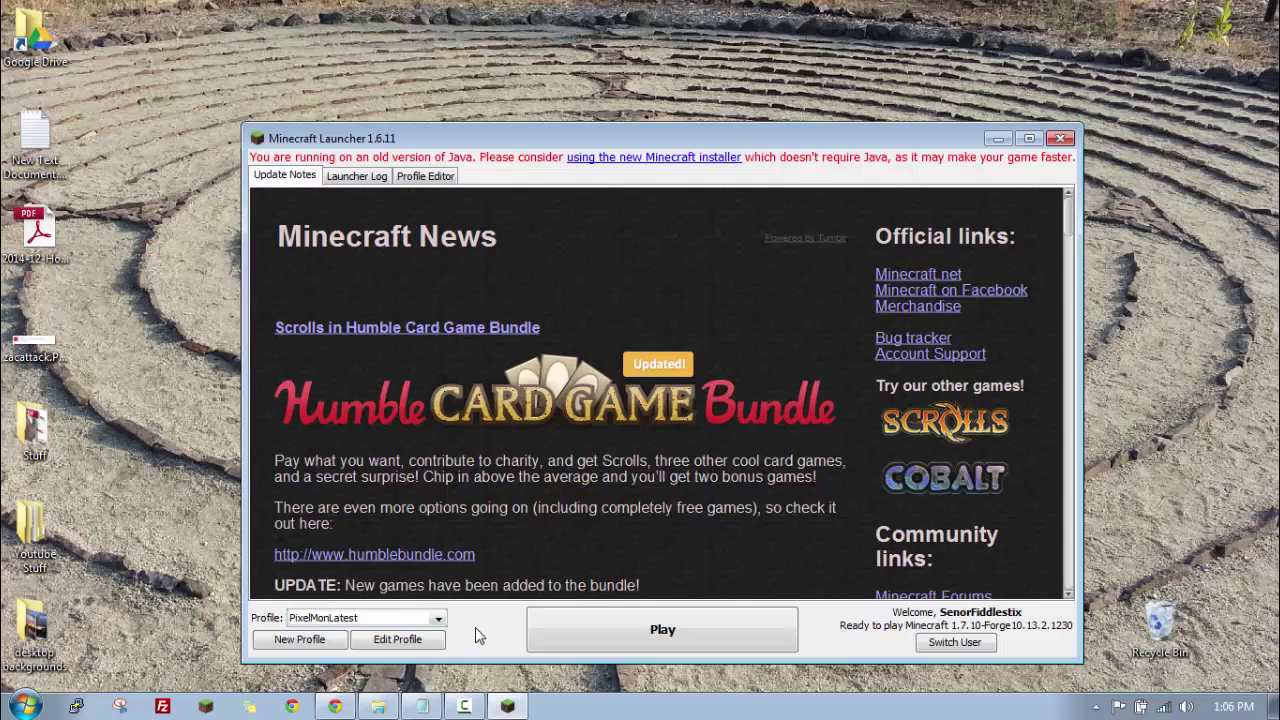
{"action": "left_click", "coordinate": [660, 627]}
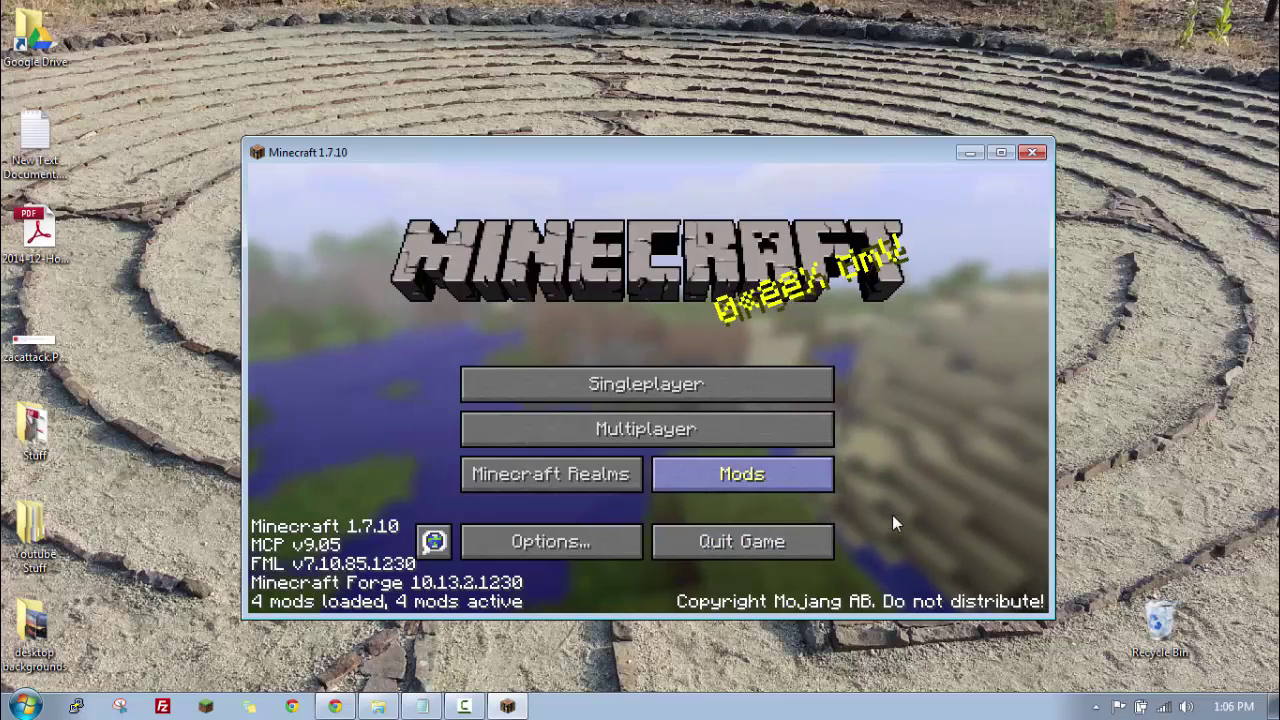
{"action": "left_click", "coordinate": [742, 474]}
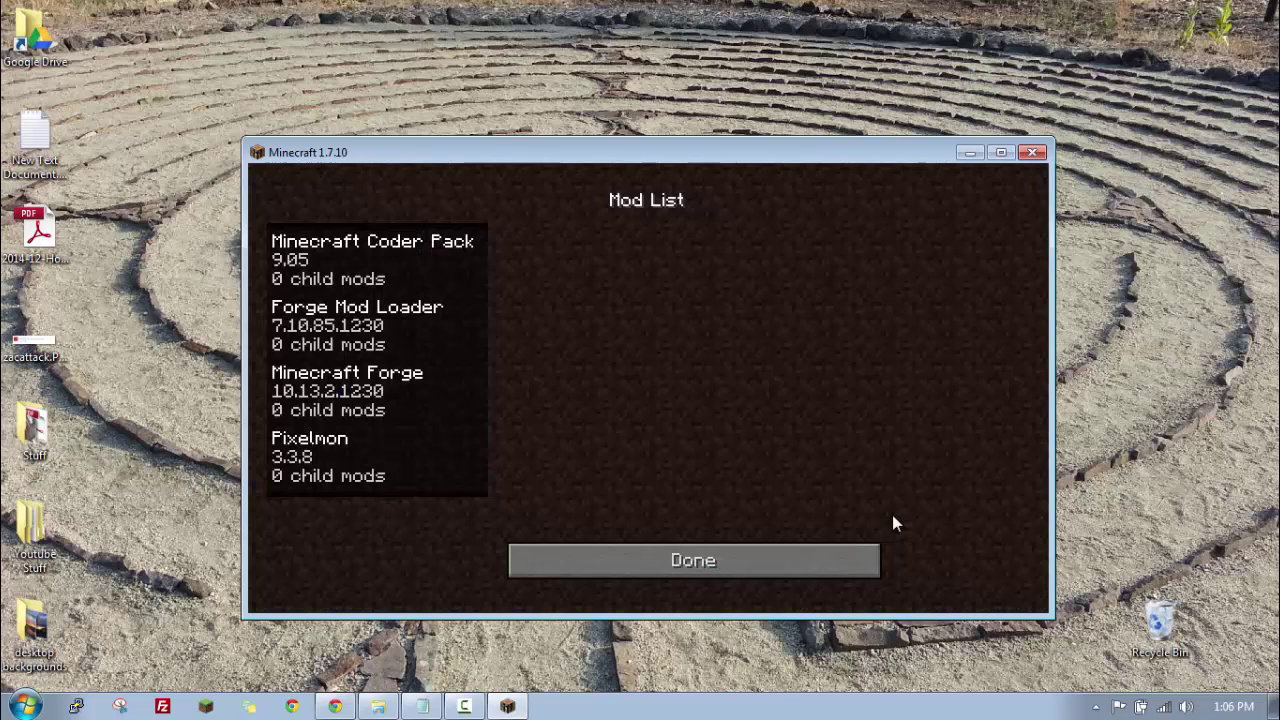
{"action": "left_click", "coordinate": [693, 560]}
- Create a new singleplayer world named New World in Survival mode
{"action": "left_click", "coordinate": [646, 384]}
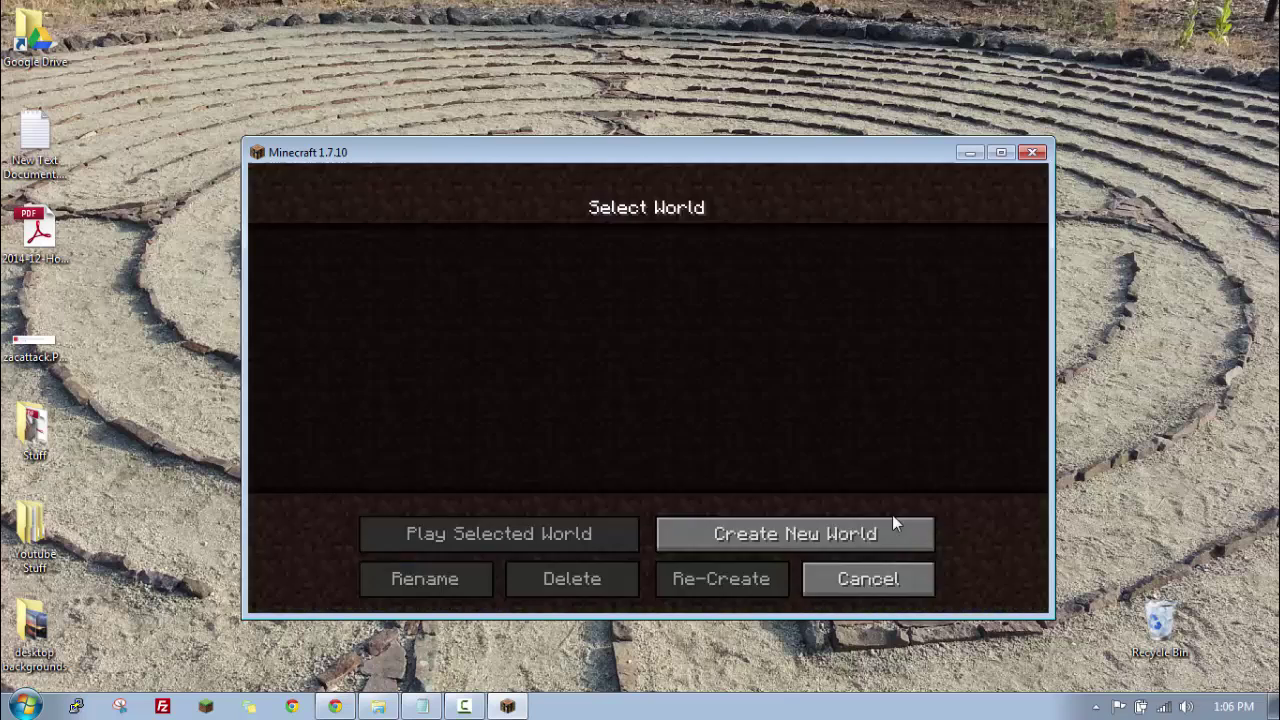
{"action": "left_click", "coordinate": [794, 533]}
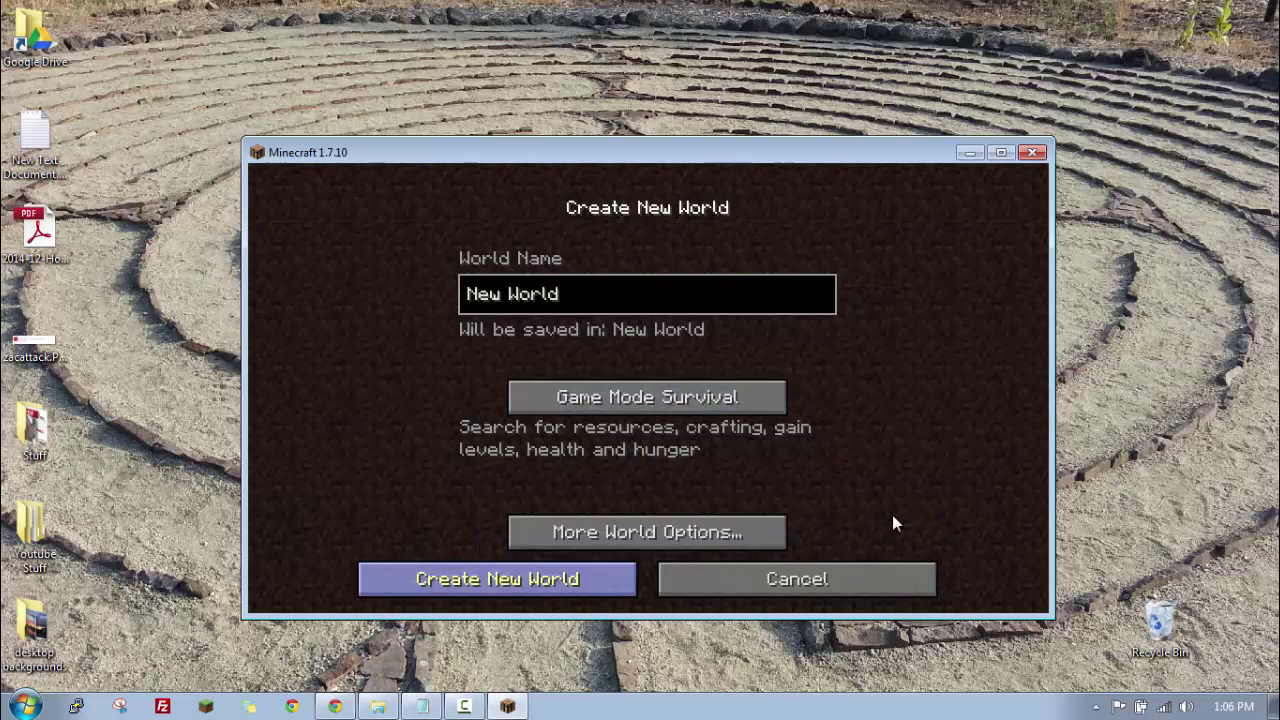
{"action": "left_click", "coordinate": [497, 579]}
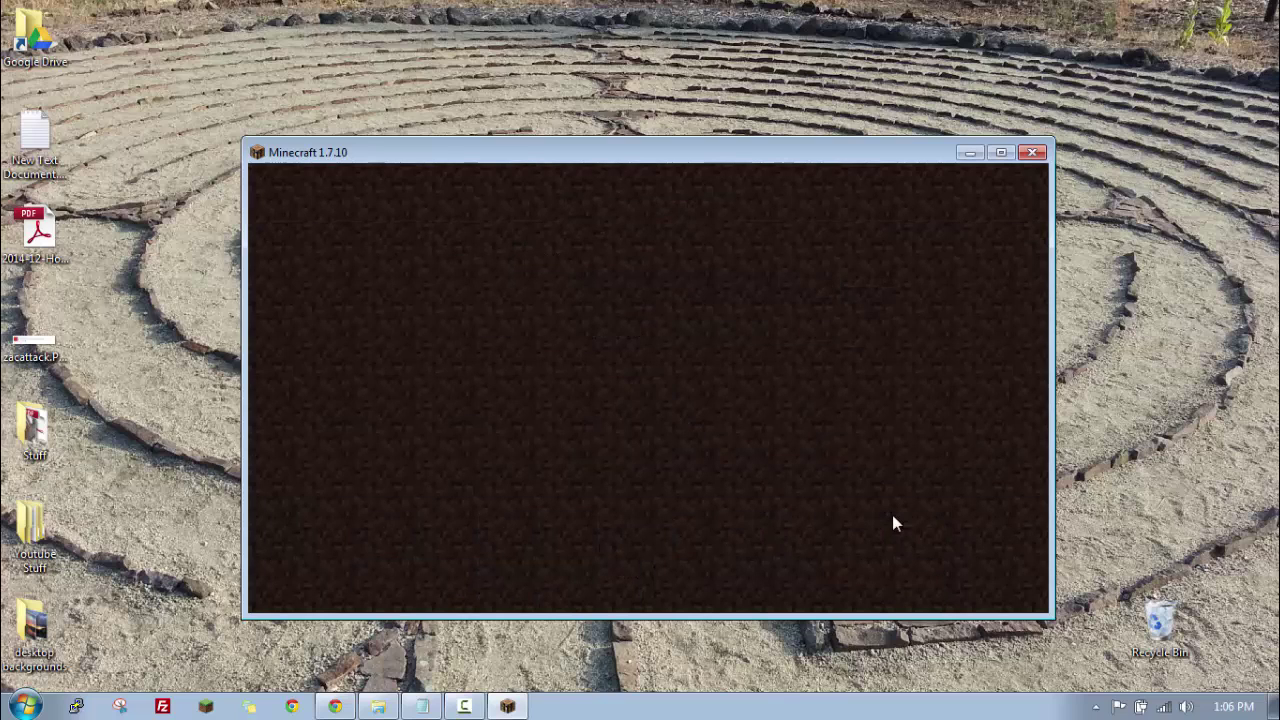